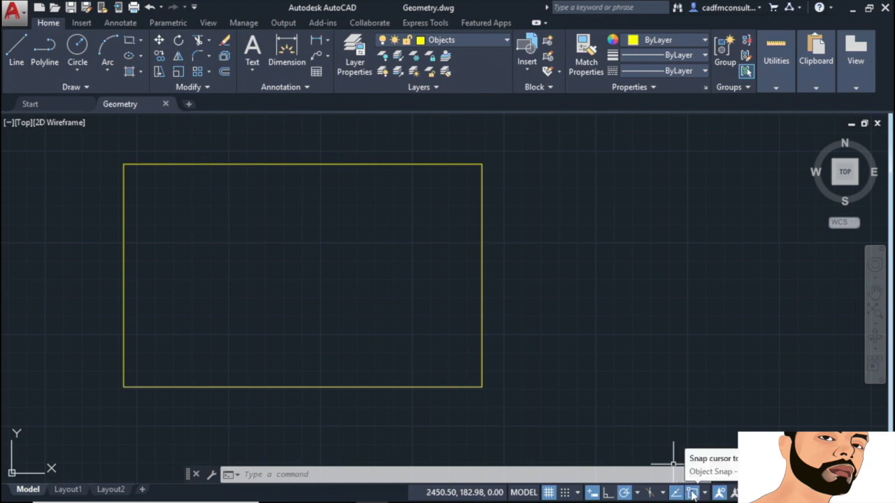
# Step: Turn on endpoint, midpoint, centre, intersection and extension object snaps with tracking
pyautogui.click(705, 493)
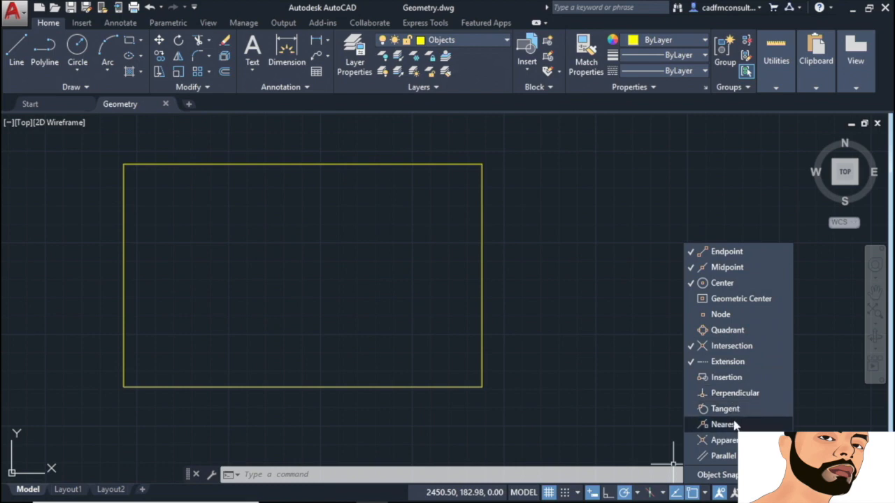
pyautogui.click(734, 481)
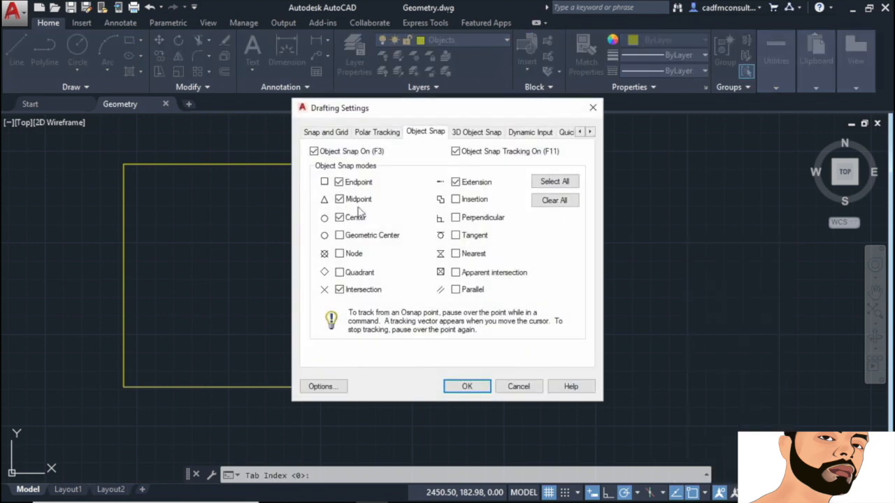
pyautogui.click(484, 389)
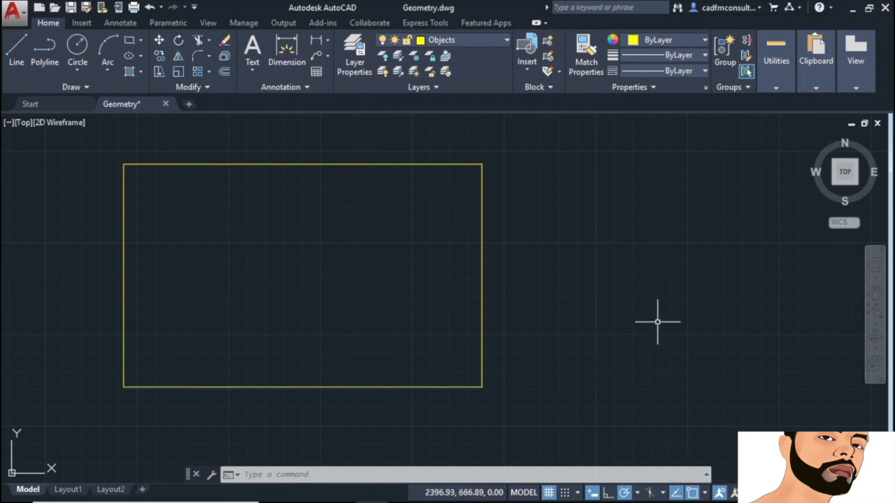
# Step: Set polar tracking to 90° increments and start the Line command
pyautogui.click(638, 493)
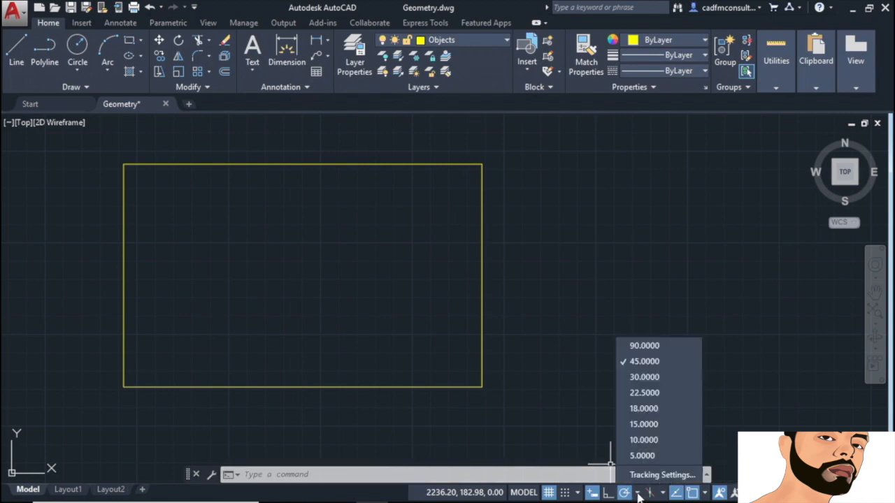
pyautogui.click(651, 346)
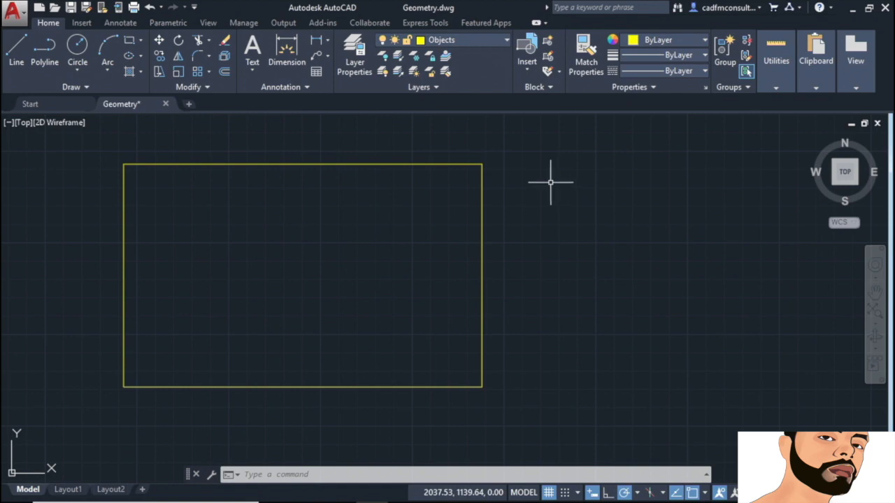
pyautogui.click(15, 46)
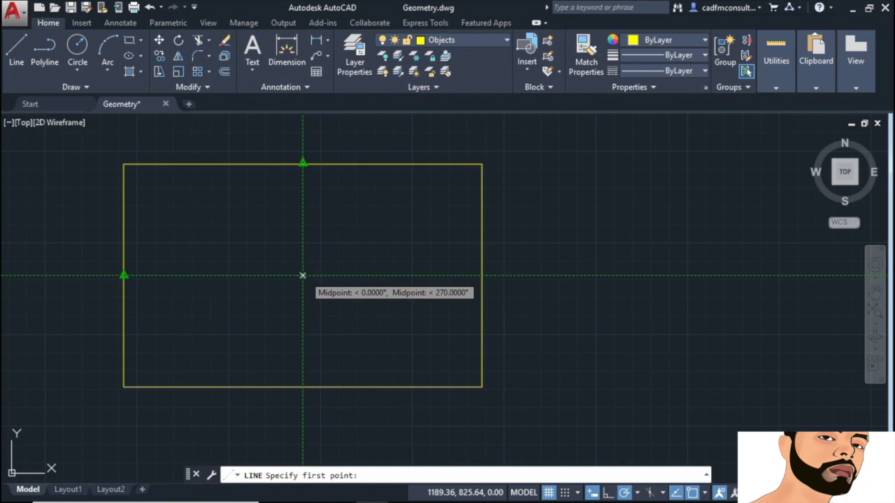
# Step: Draw a line from the tracked centre point to the right edge's midpoint
pyautogui.click(303, 275)
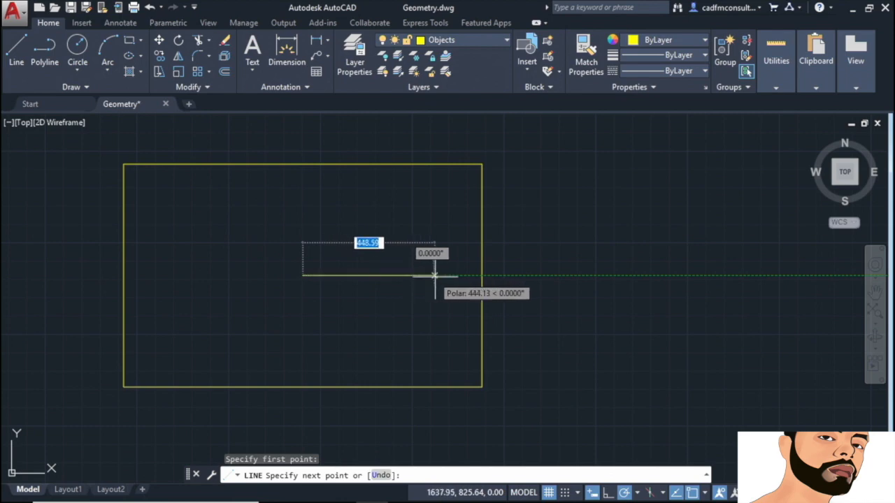
pyautogui.click(481, 275)
pyautogui.press('Return')
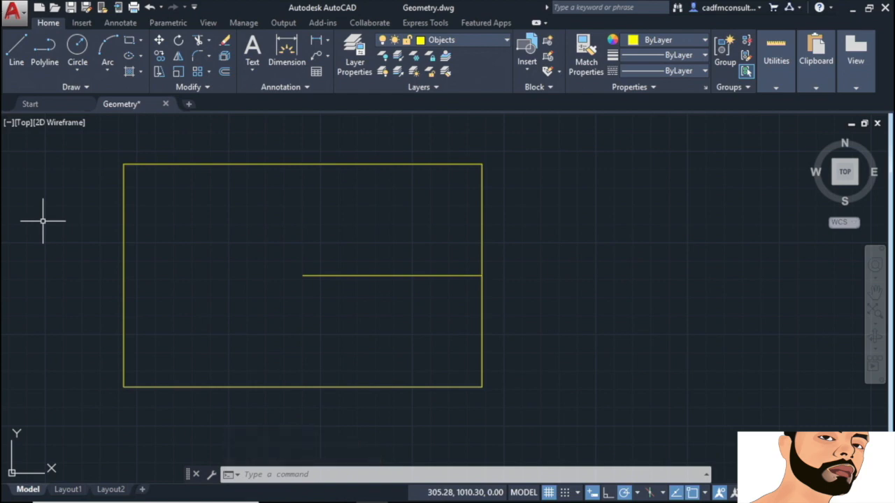
# Step: Draw lines from the top-left corner to the centre and bottom-left corner, undoing the last segment
pyautogui.press('Return')
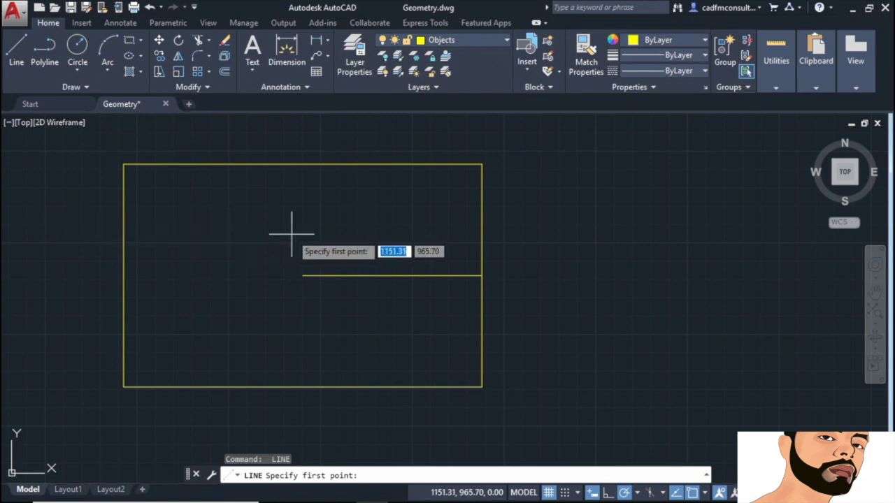
pyautogui.click(123, 164)
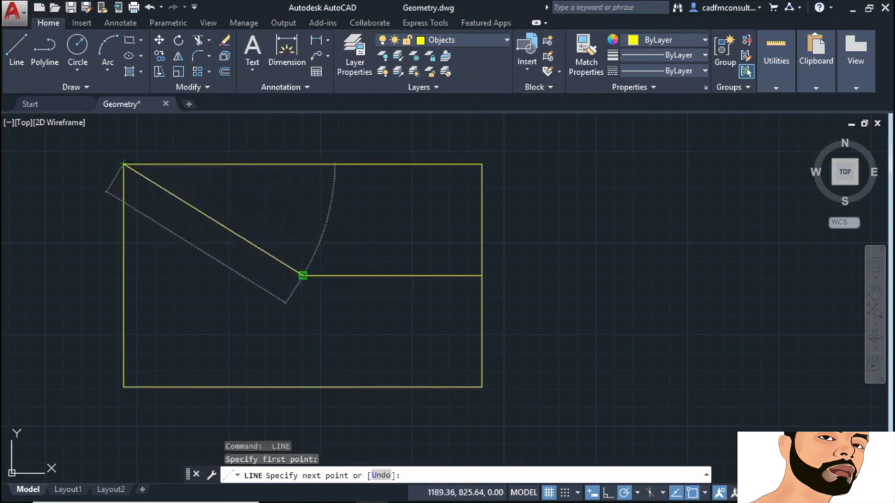
pyautogui.click(302, 275)
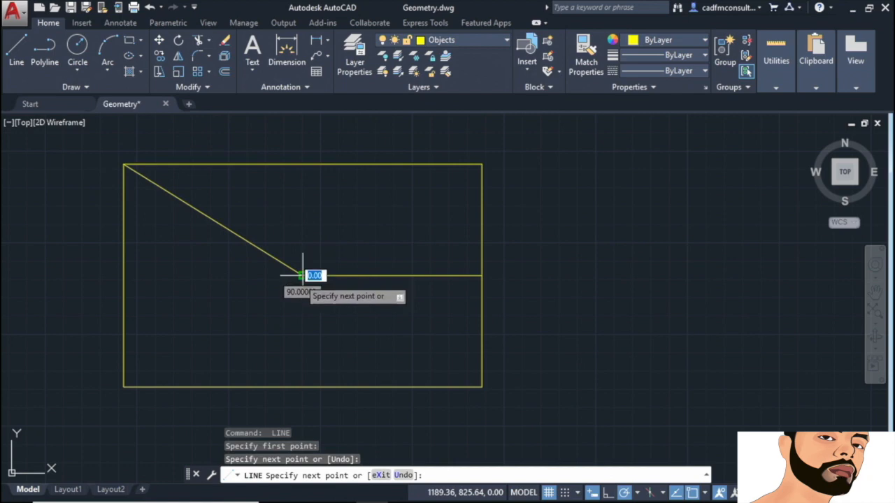
pyautogui.click(123, 386)
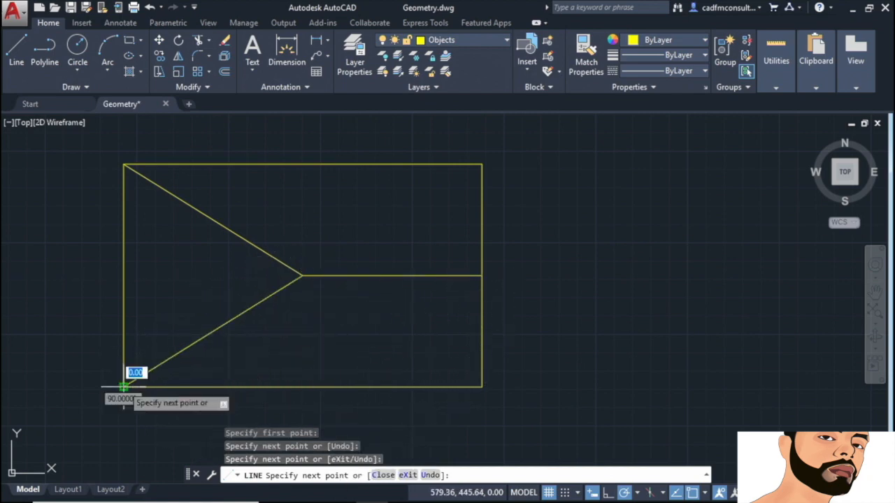
pyautogui.rightClick(322, 349)
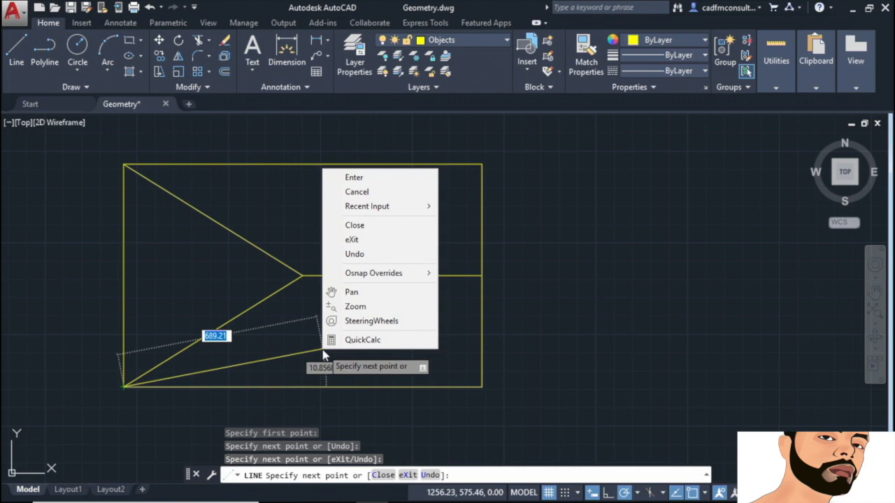
pyautogui.click(361, 255)
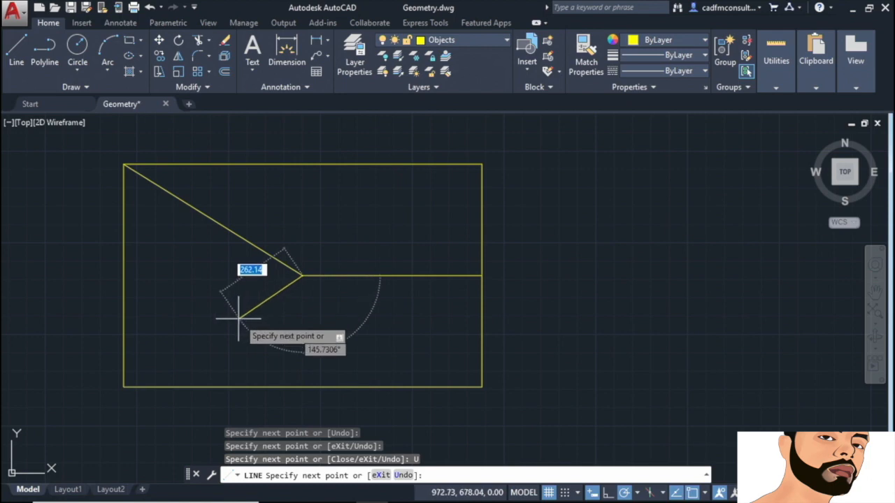
# Step: End a diagonal from the centre at the bottom-left corner, forming a sideways V
pyautogui.click(123, 387)
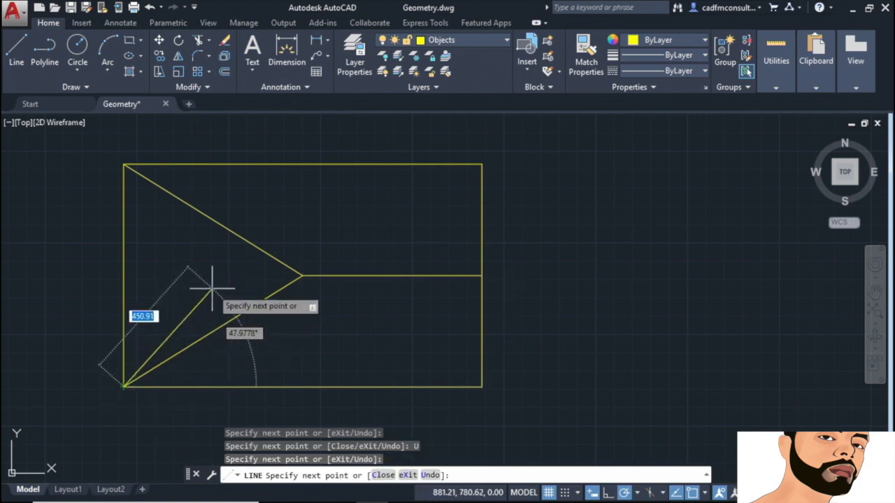
pyautogui.press('Return')
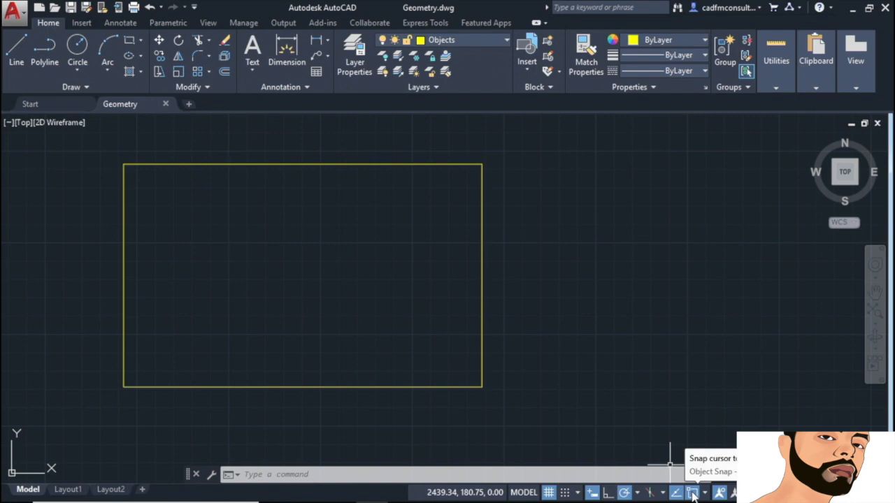
# Step: Set polar tracking to 45° and confirm a 45.0000 increment angle in Tracking Settings
pyautogui.click(637, 493)
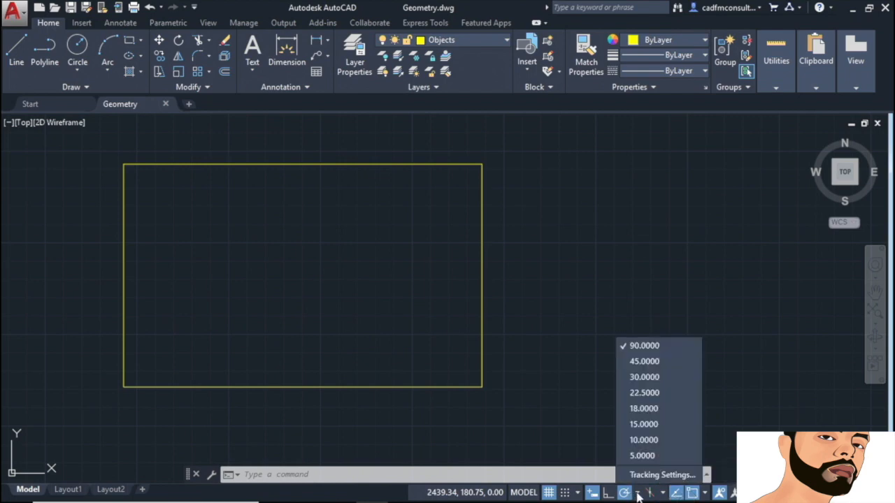
pyautogui.click(644, 361)
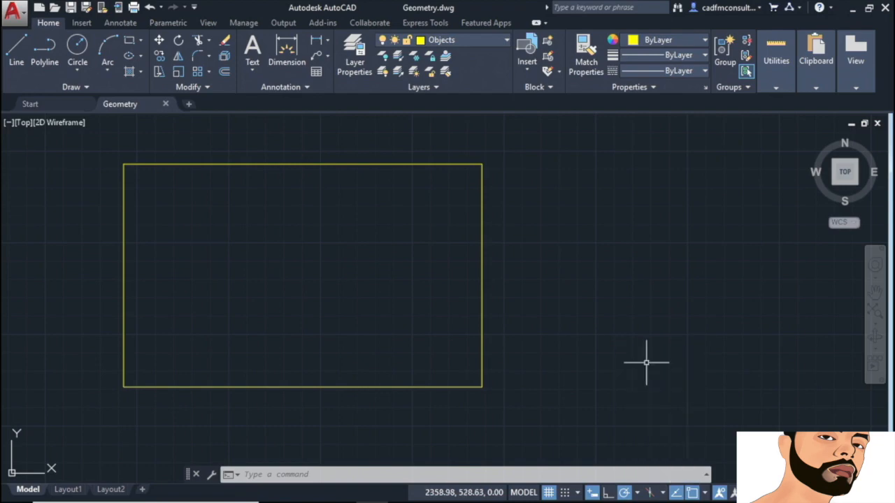
pyautogui.click(637, 493)
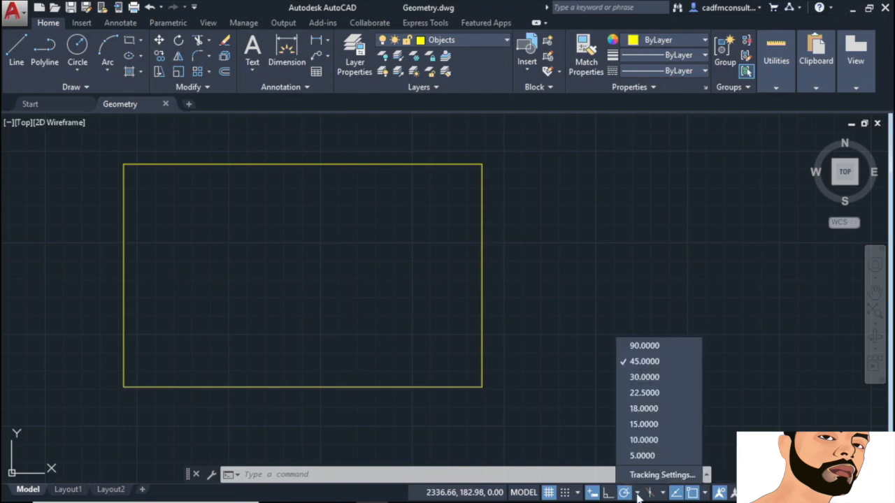
pyautogui.click(650, 475)
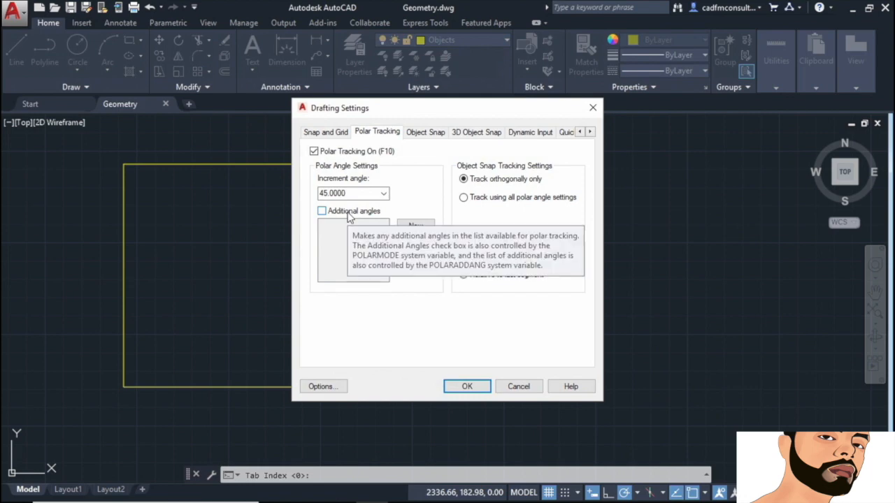
pyautogui.click(383, 194)
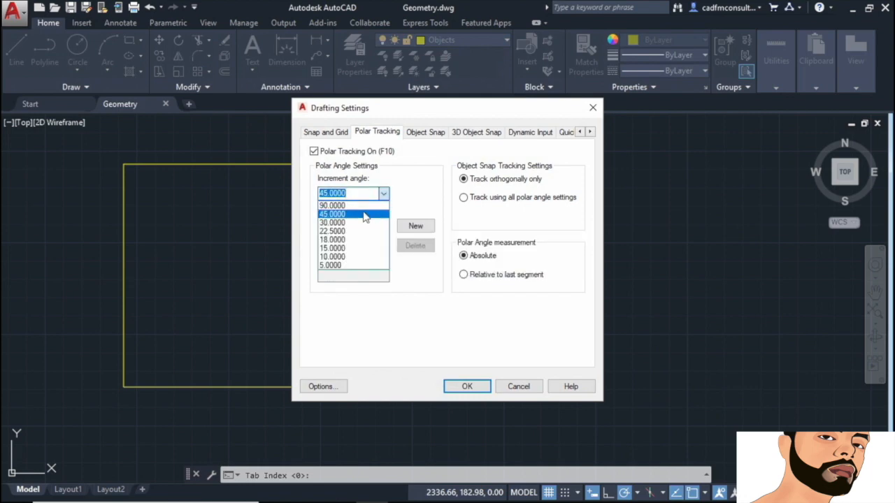
pyautogui.click(363, 215)
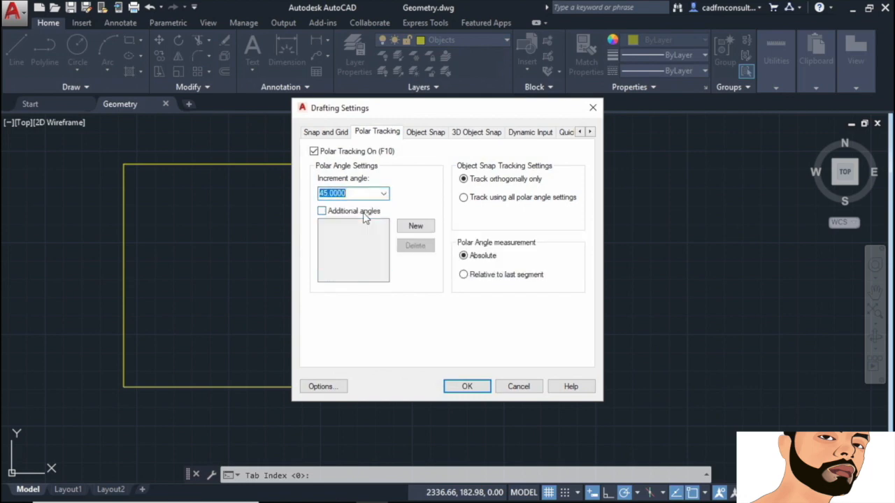
pyautogui.click(464, 387)
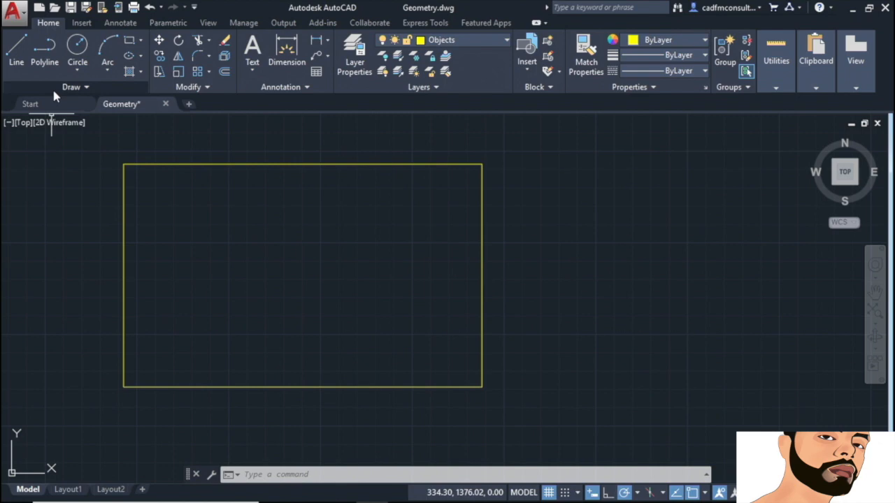
# Step: Draw 45° lines from the top-right corner to a mid-height point and back to the bottom-right corner
pyautogui.click(17, 52)
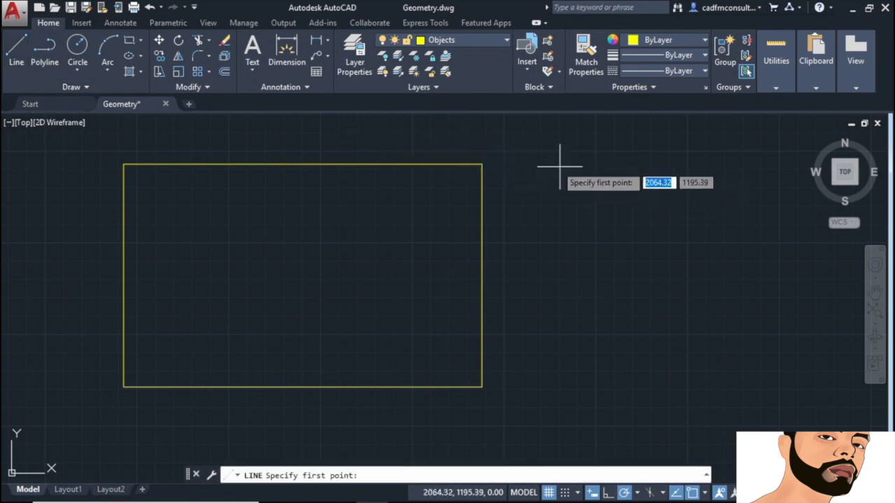
pyautogui.click(481, 164)
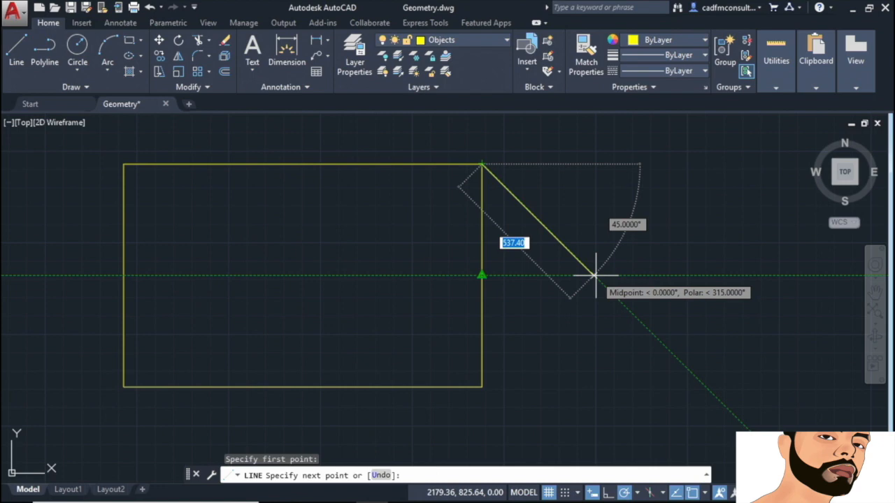
pyautogui.click(594, 276)
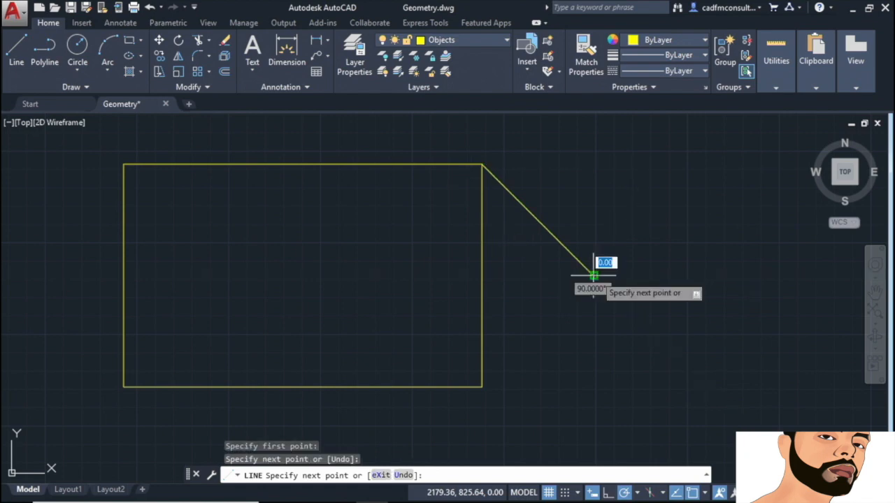
pyautogui.click(481, 387)
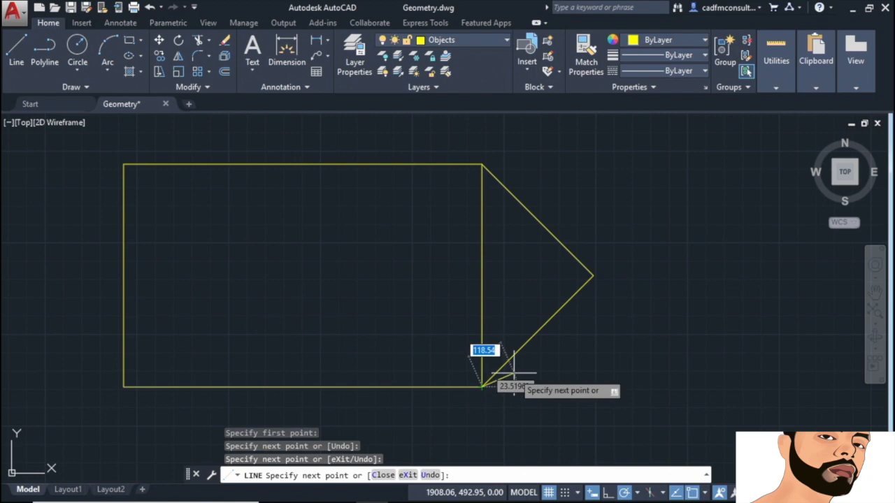
pyautogui.press('Return')
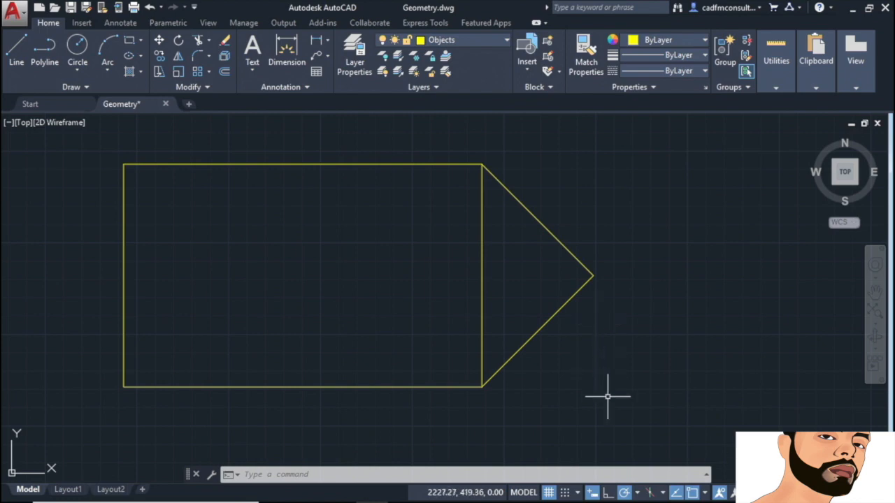
# Step: Turn on Ortho mode
pyautogui.click(608, 493)
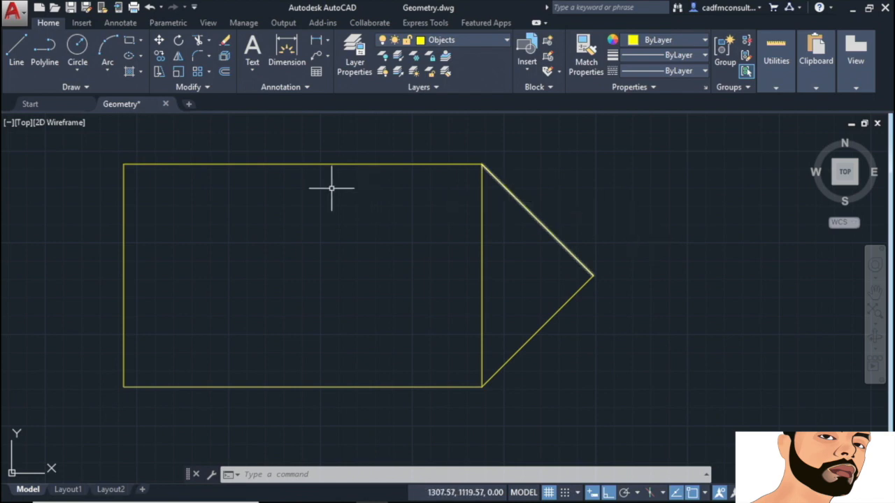
# Step: Draw a horizontal line from the left edge's midpoint to the right edge's midpoint
pyautogui.click(19, 63)
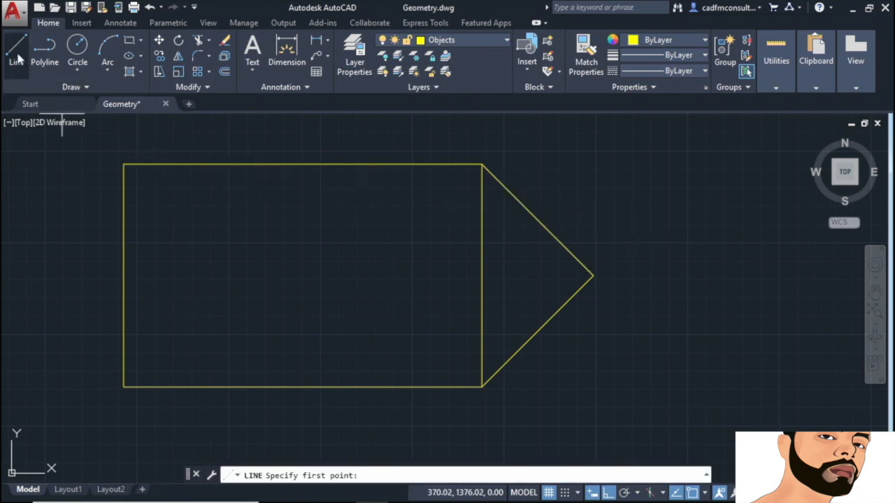
pyautogui.click(124, 276)
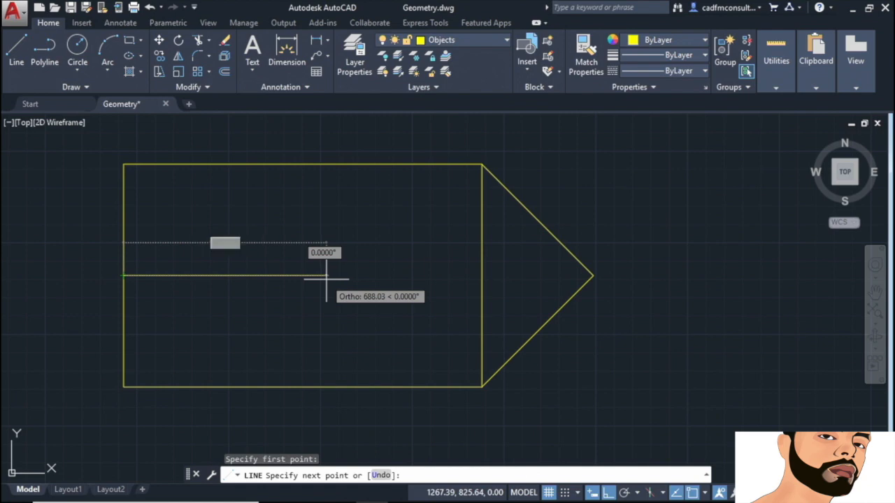
pyautogui.click(482, 276)
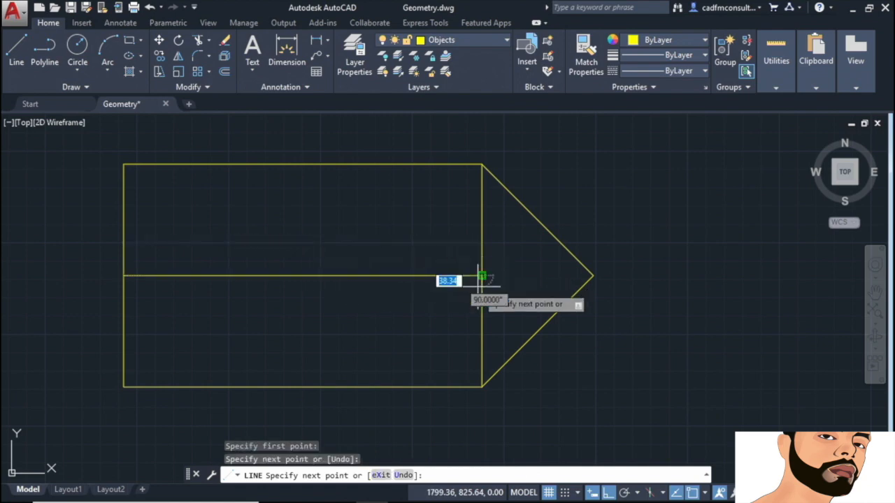
pyautogui.press('Return')
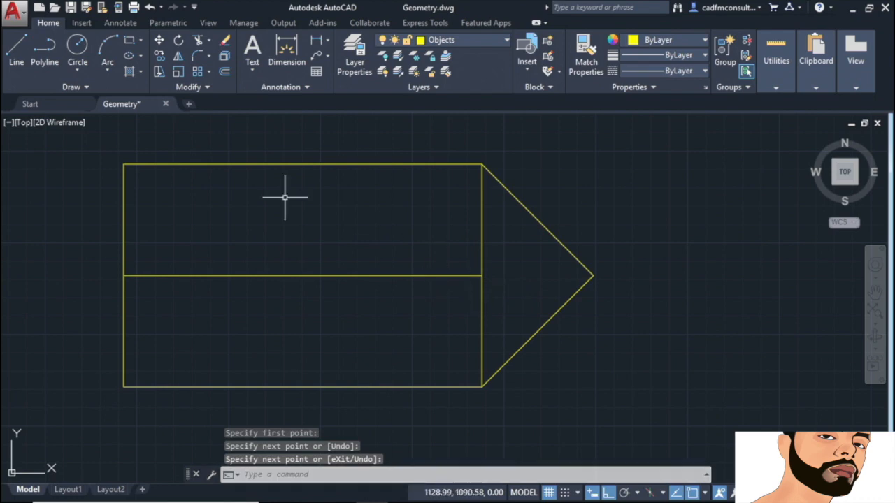
# Step: Draw a vertical line from the top edge's midpoint straight down to the bottom edge
pyautogui.click(12, 50)
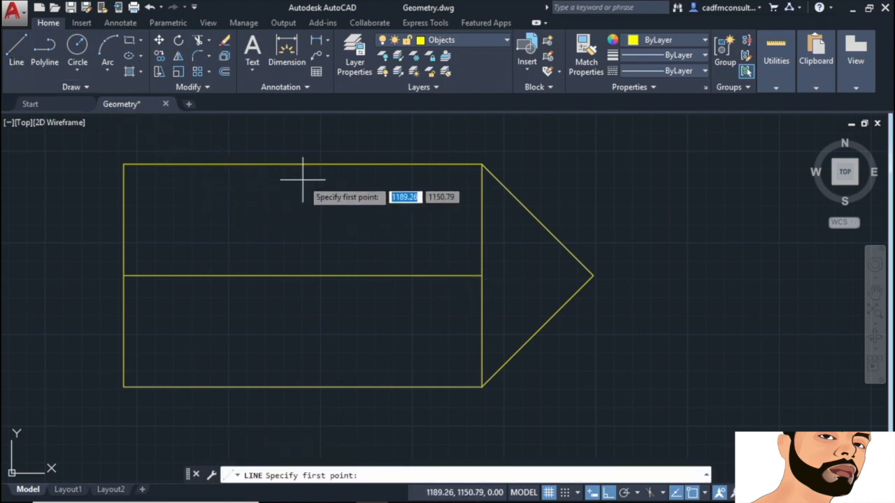
pyautogui.click(304, 164)
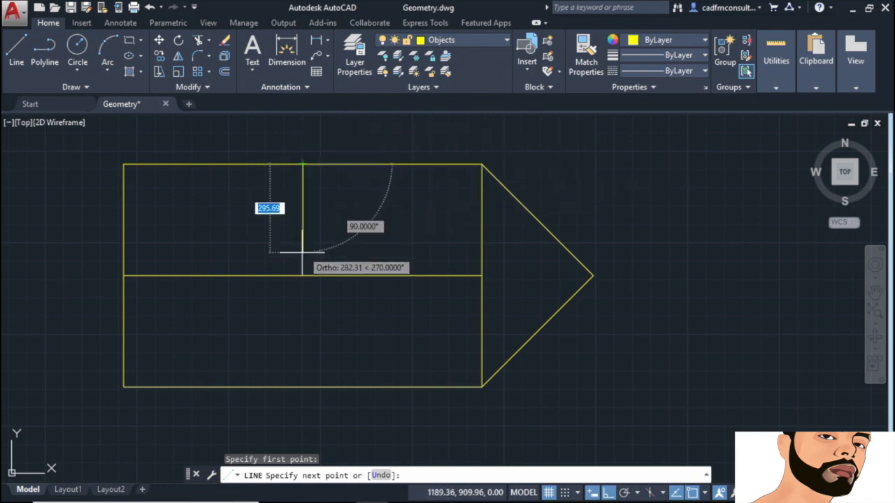
pyautogui.click(302, 387)
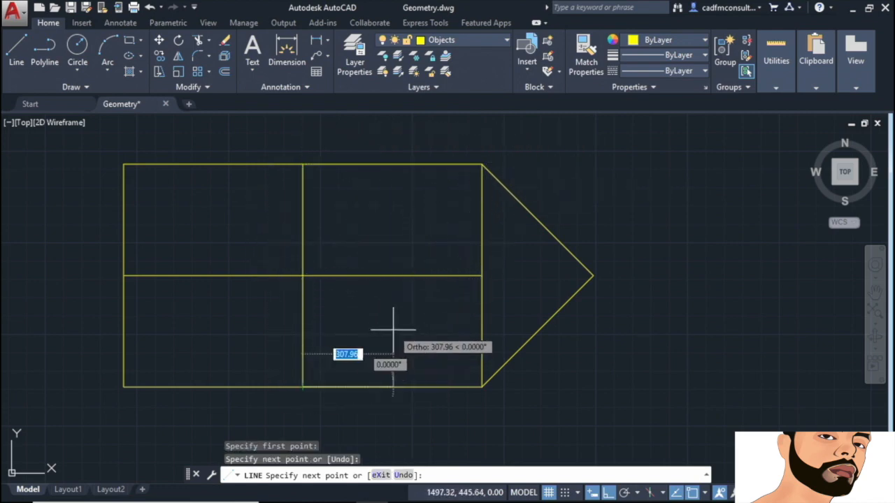
pyautogui.press('Return')
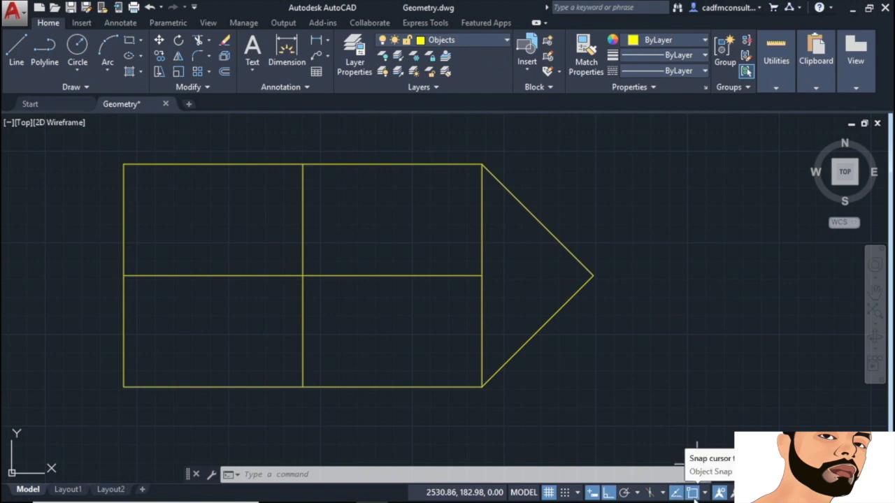
# Step: Switch on polar tracking from the status bar in place of ortho mode
pyautogui.click(625, 493)
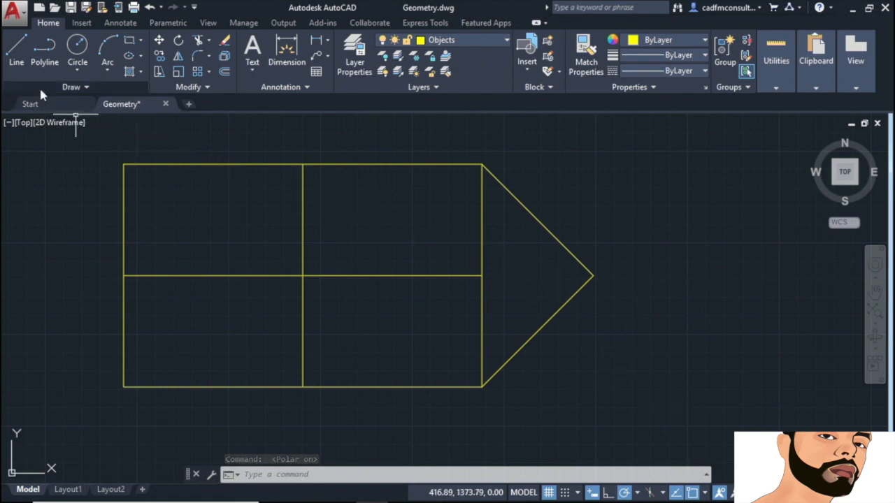
# Step: Draw a line from the left edge's midpoint to the top edge's midpoint
pyautogui.click(18, 55)
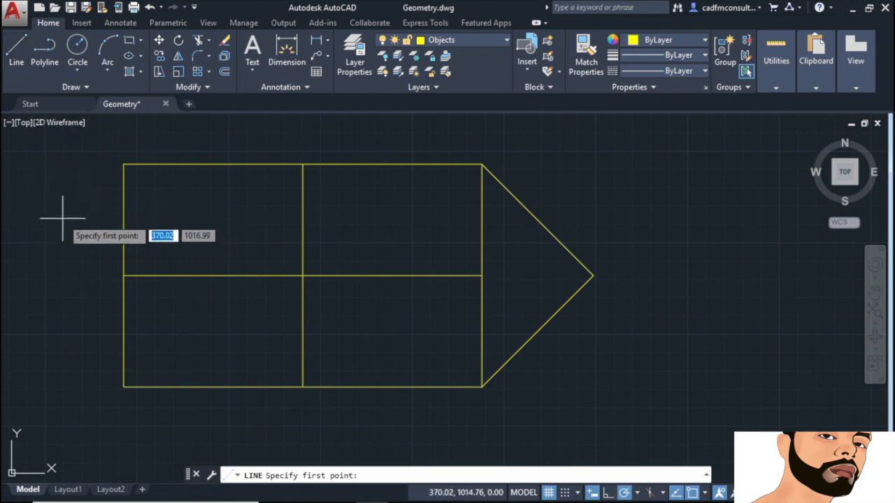
pyautogui.click(123, 275)
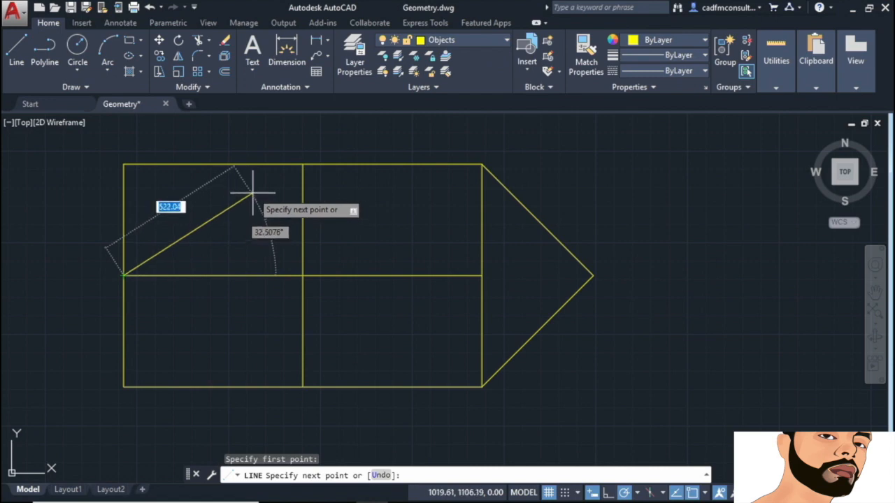
pyautogui.click(302, 163)
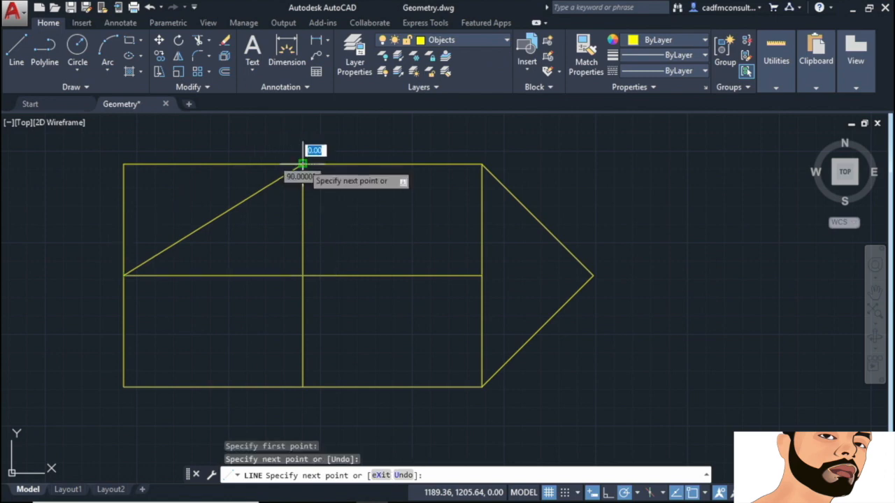
pyautogui.press('Return')
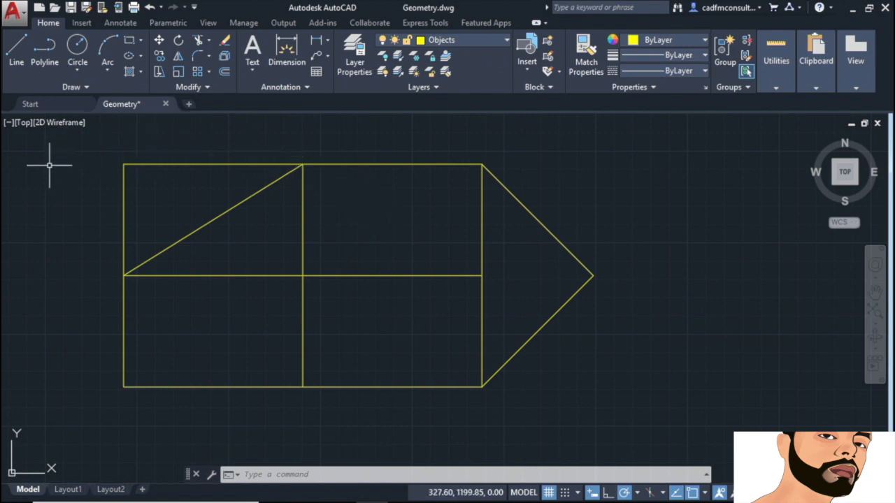
pyautogui.write('l')
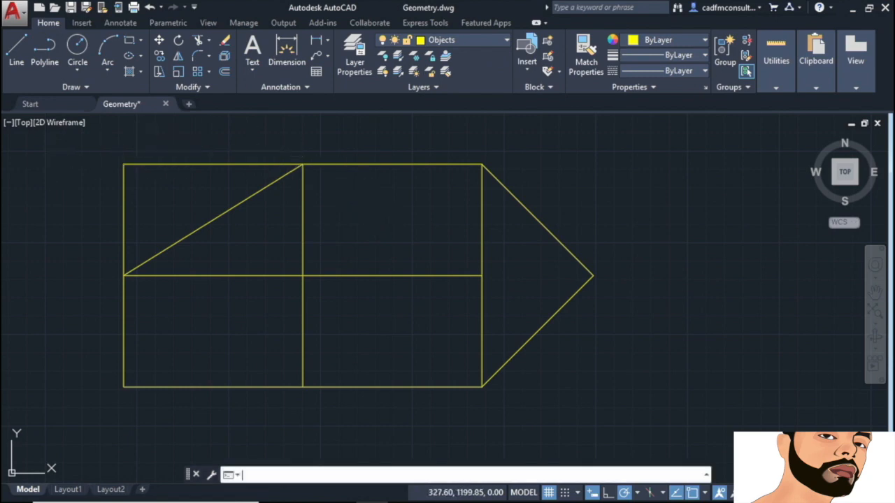
pyautogui.press('Return')
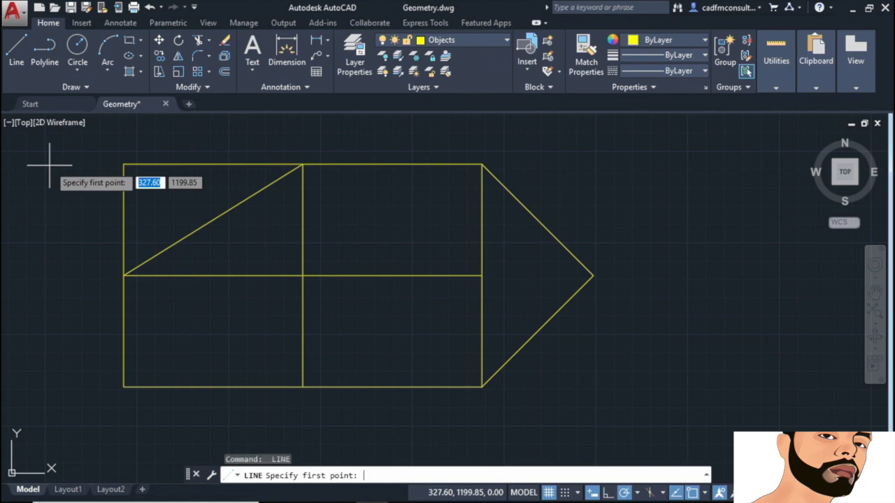
pyautogui.click(123, 276)
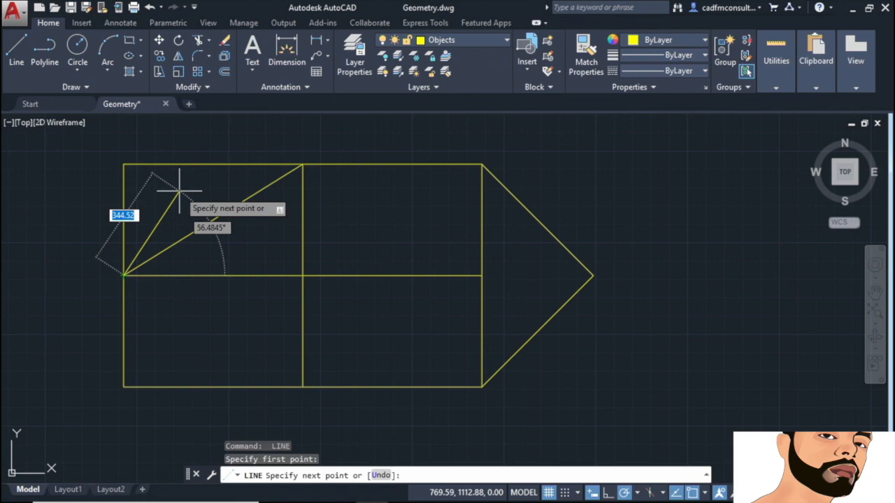
pyautogui.write('350')
pyautogui.press('Tab')
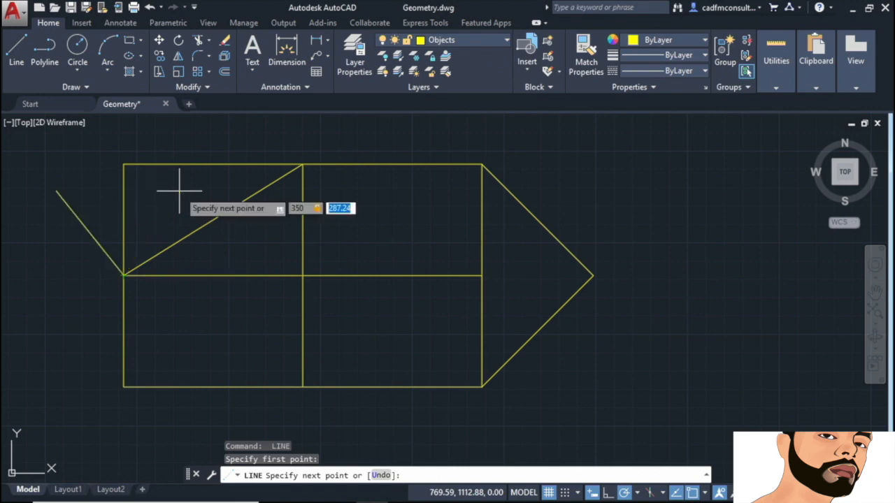
pyautogui.write('350')
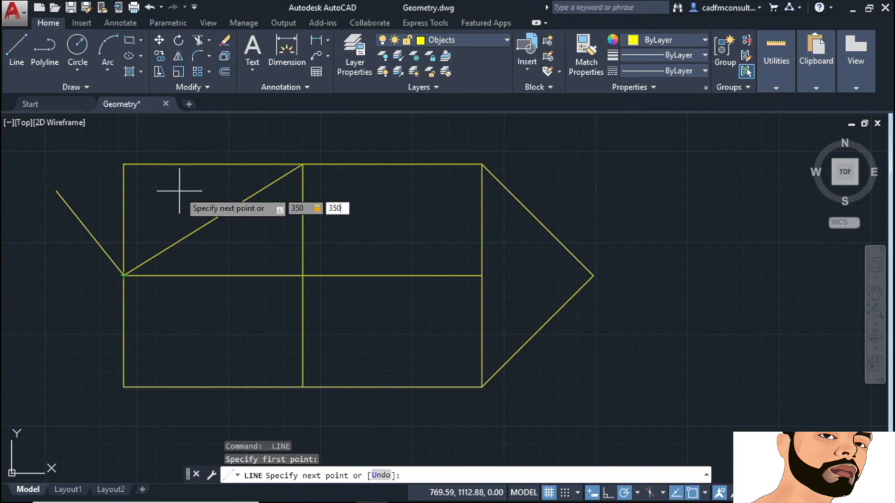
pyautogui.press('Return')
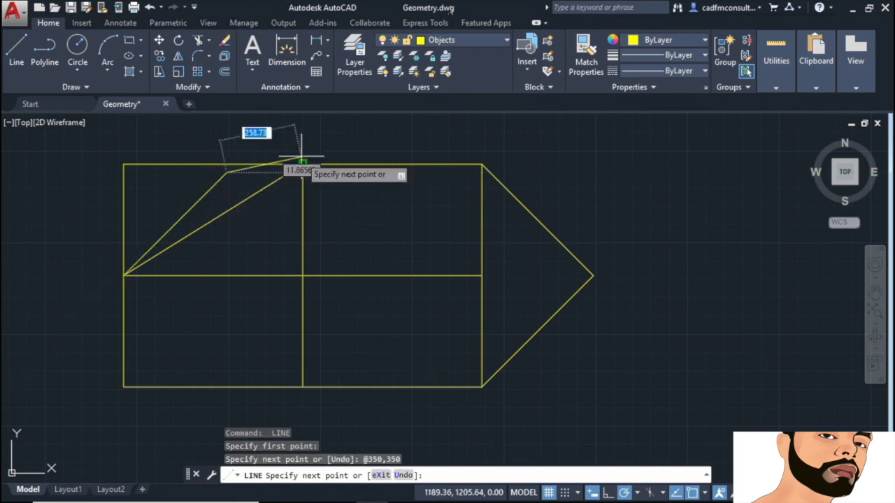
pyautogui.rightClick(347, 204)
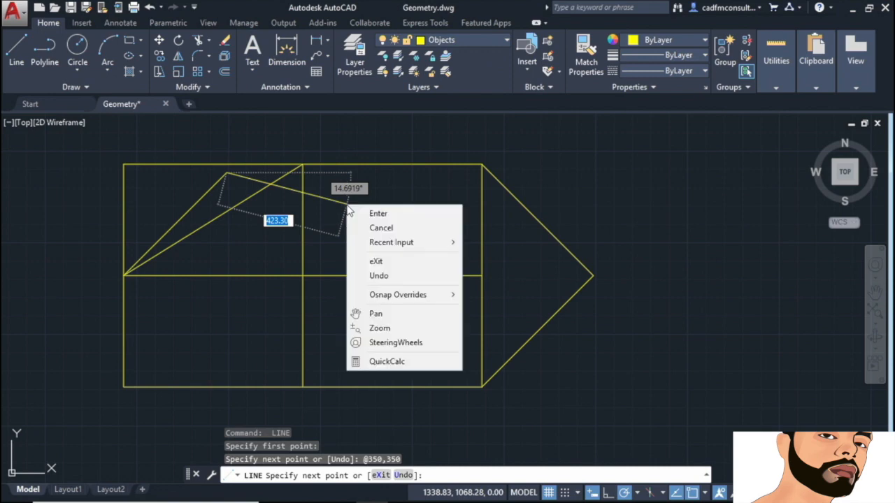
pyautogui.click(379, 276)
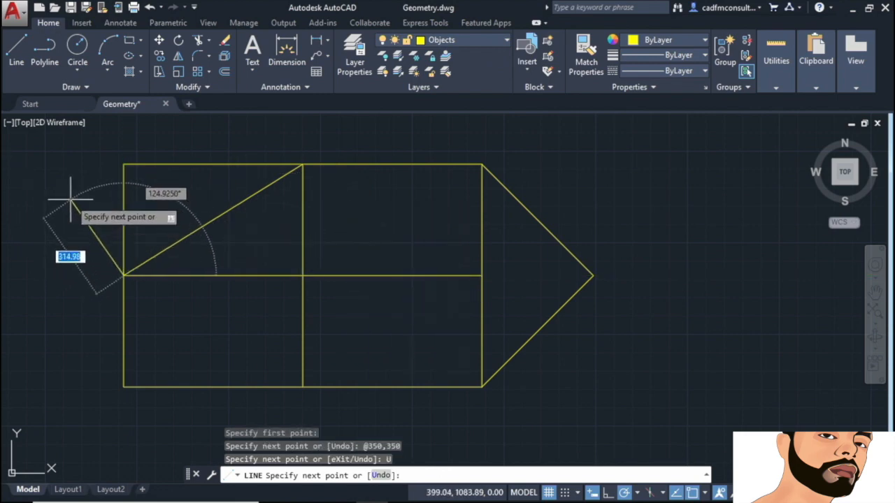
pyautogui.press('Escape')
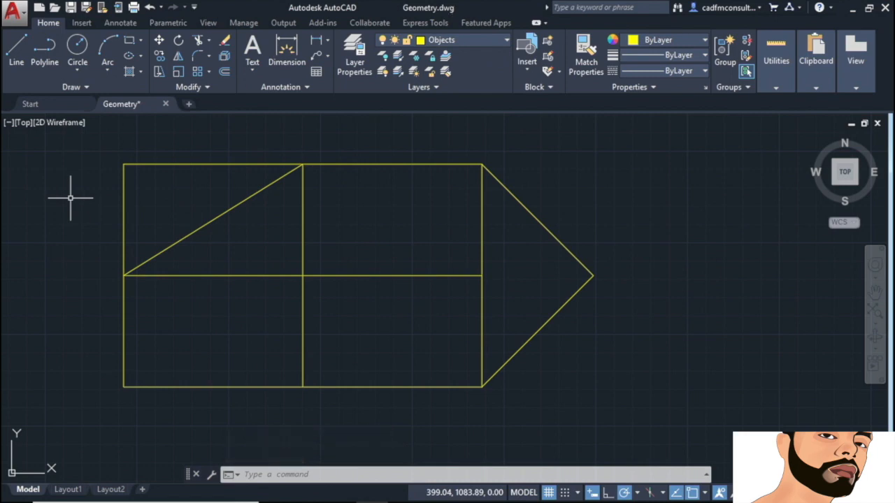
# Step: Draw a start-centre-end arc from the bottom-right corner, centred on the right-edge midpoint, to the arrow tip
pyautogui.click(108, 72)
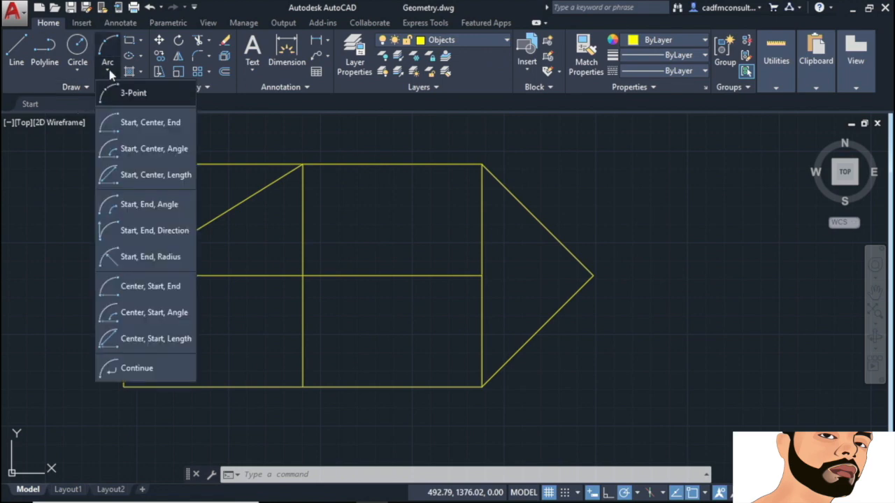
pyautogui.click(138, 125)
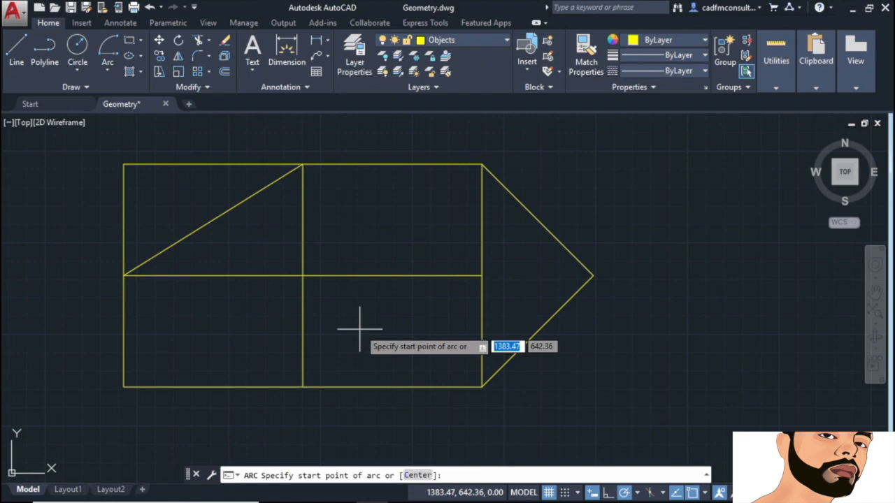
pyautogui.click(482, 386)
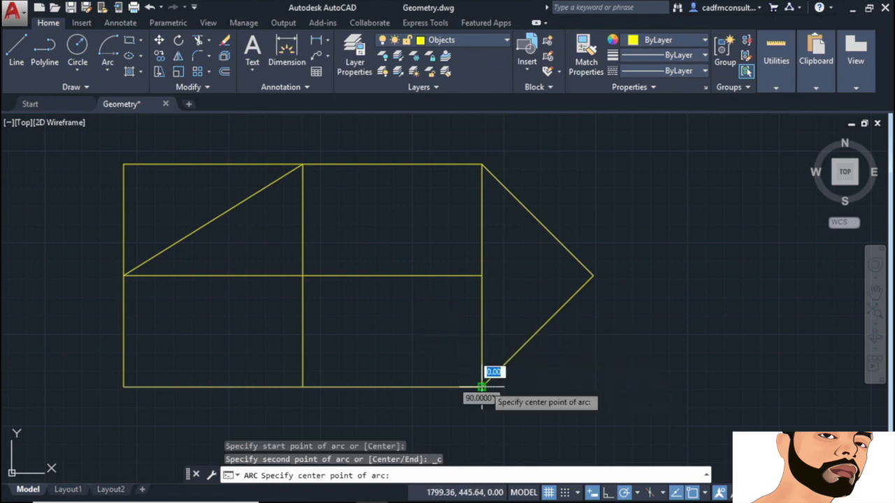
pyautogui.click(482, 275)
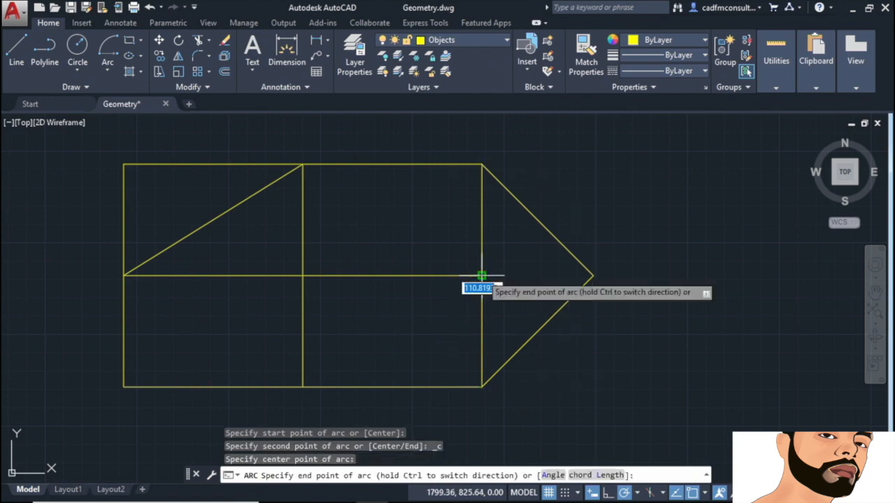
pyautogui.click(593, 275)
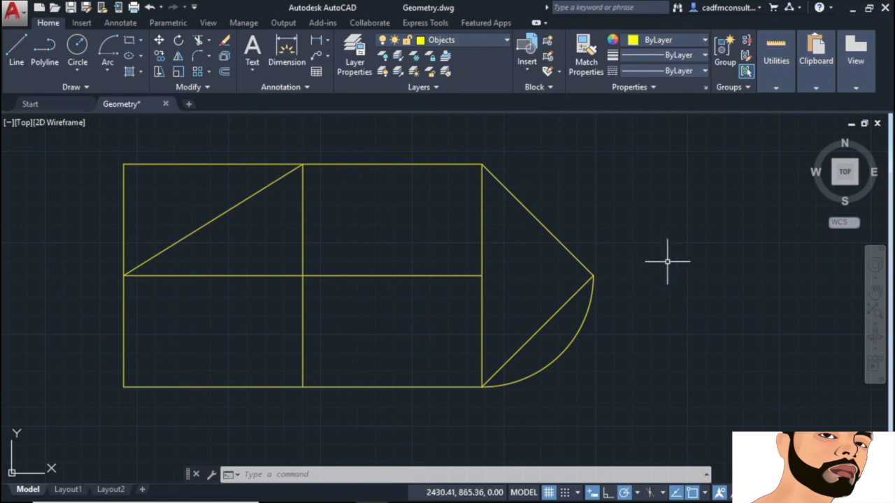
# Step: Draw a start-centre-end arc from the arrow tip, centred on the right-edge midpoint, to the top-right corner
pyautogui.click(109, 72)
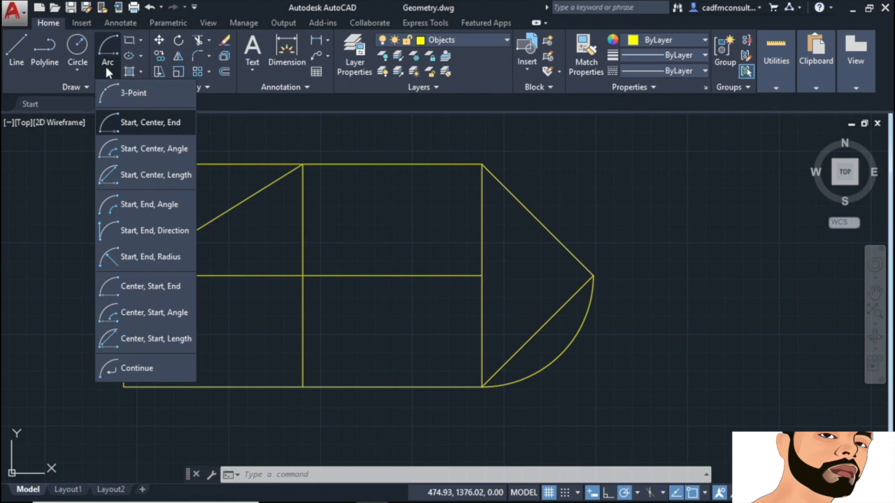
pyautogui.click(151, 125)
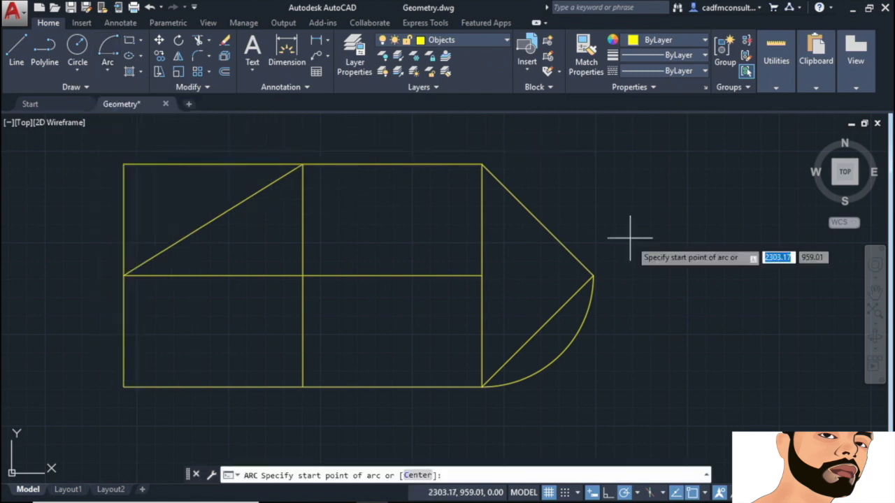
pyautogui.click(593, 277)
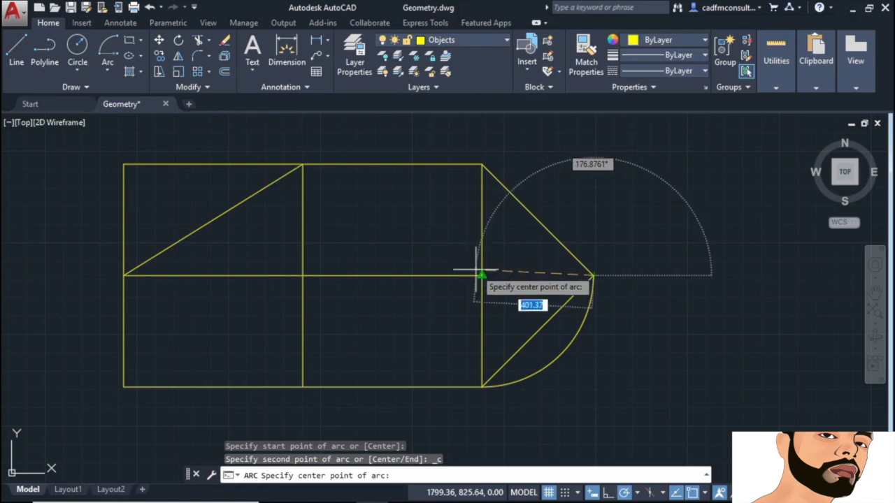
pyautogui.click(481, 276)
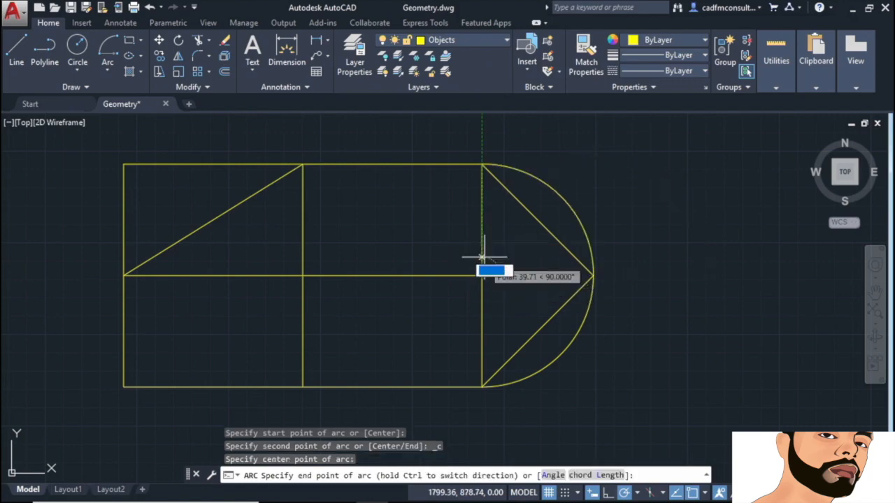
pyautogui.click(482, 164)
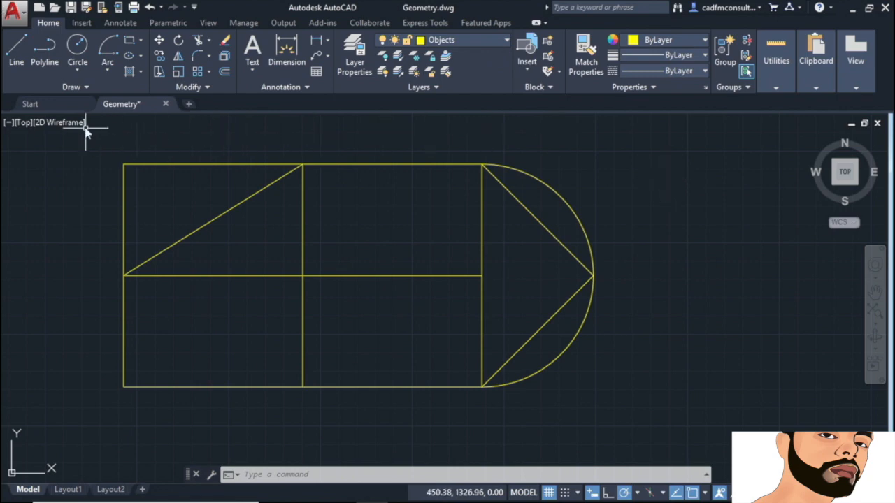
# Step: Draw a centre-radius circle of radius 250 at the intersection of the two dividing lines
pyautogui.click(79, 70)
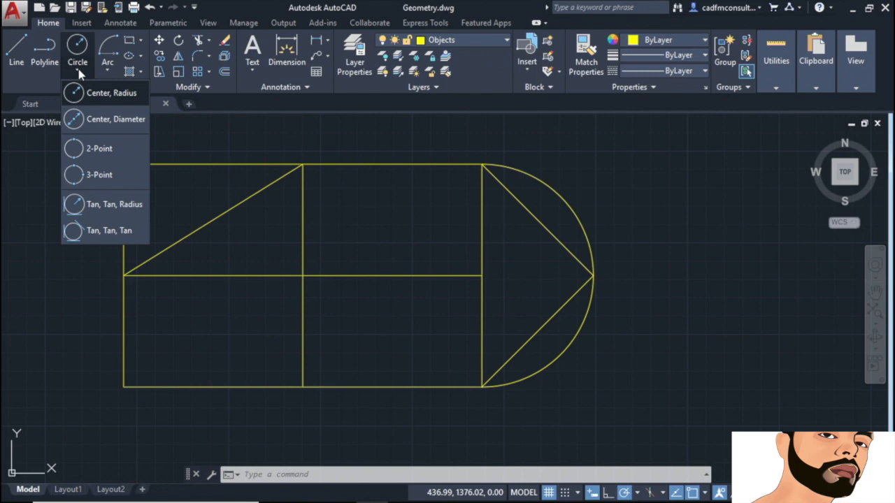
pyautogui.click(115, 93)
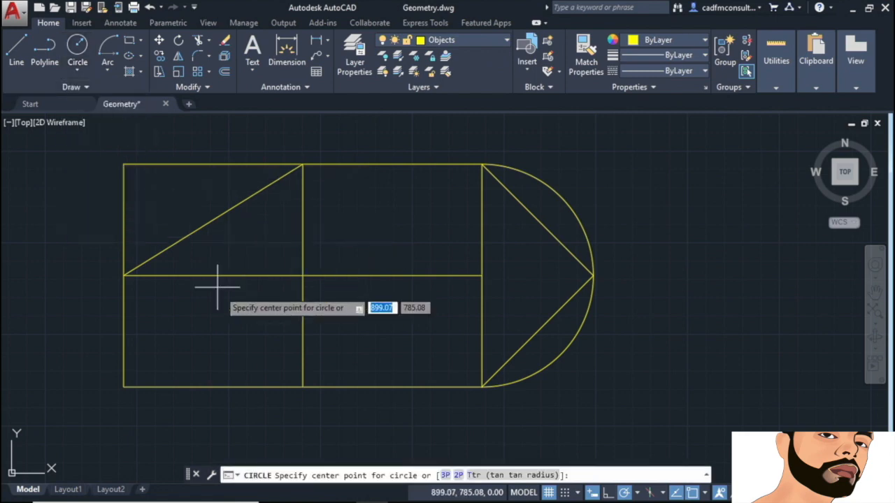
pyautogui.click(302, 276)
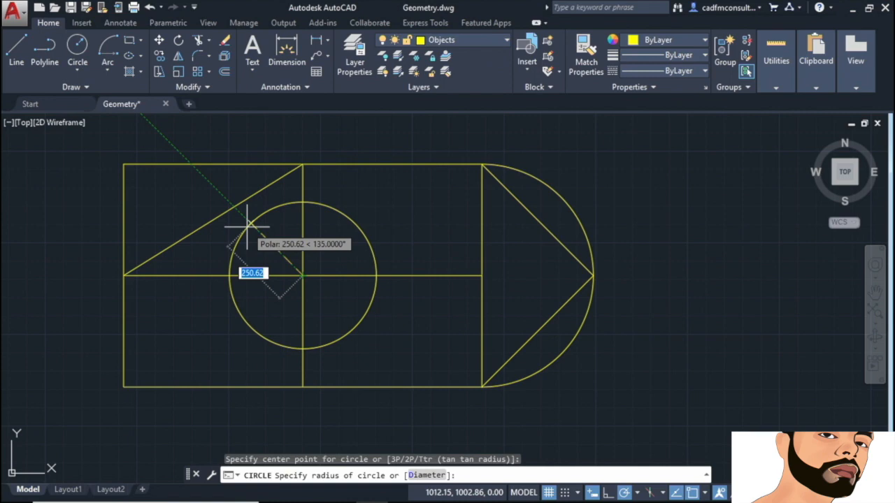
pyautogui.write('250')
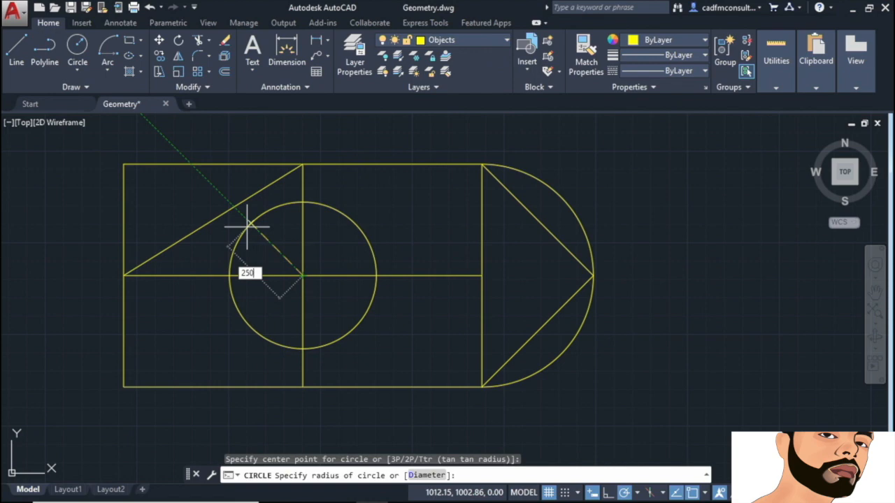
pyautogui.press('Return')
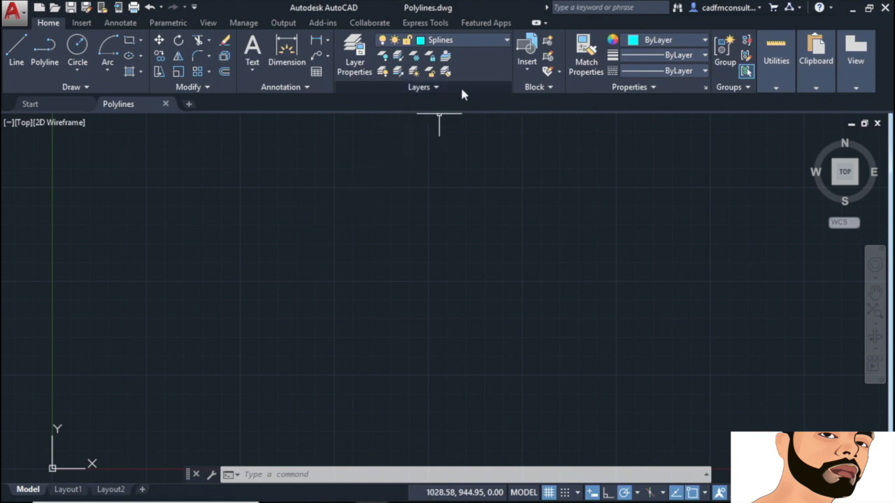
# Step: Pick Polylines in the Layer dropdown so it becomes the current layer
pyautogui.click(506, 44)
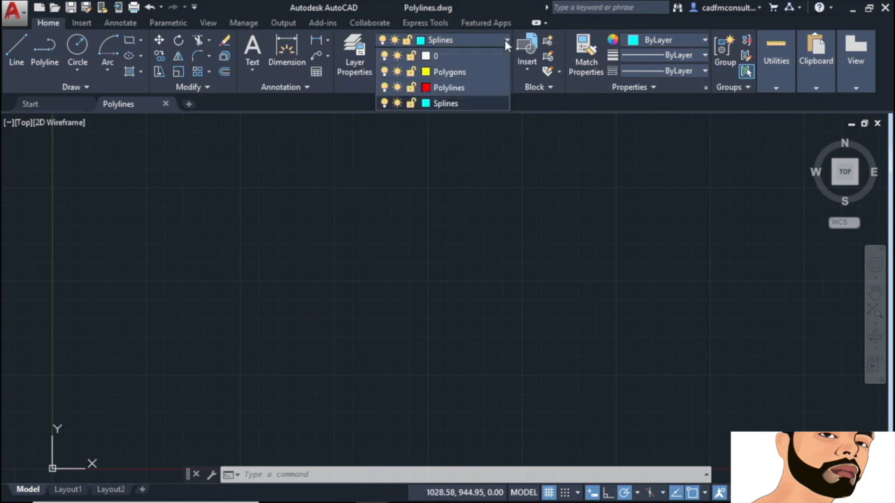
pyautogui.click(449, 88)
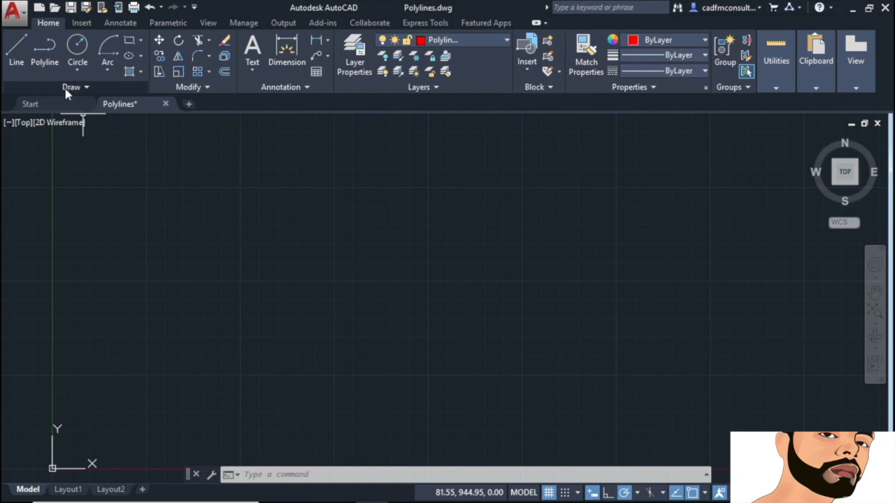
# Step: Start a polyline at 300,300, drawing a 500-unit vertical leg then a 1200-unit horizontal leg
pyautogui.click(48, 55)
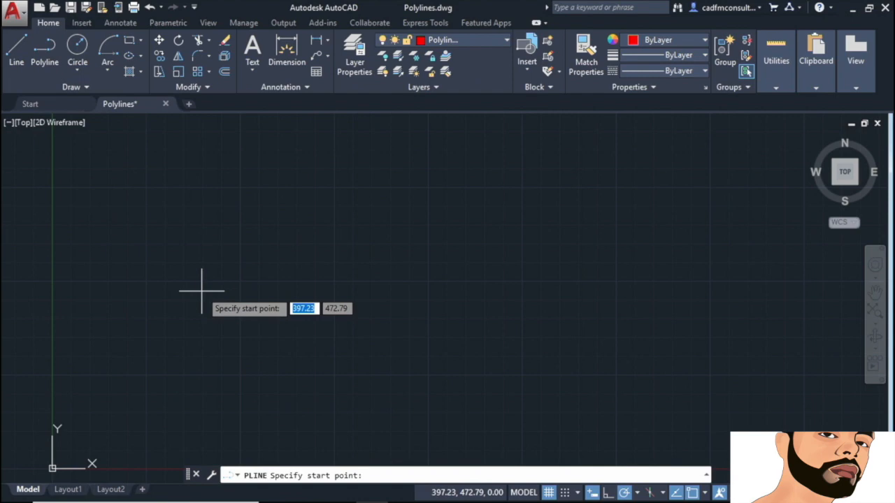
pyautogui.write('300')
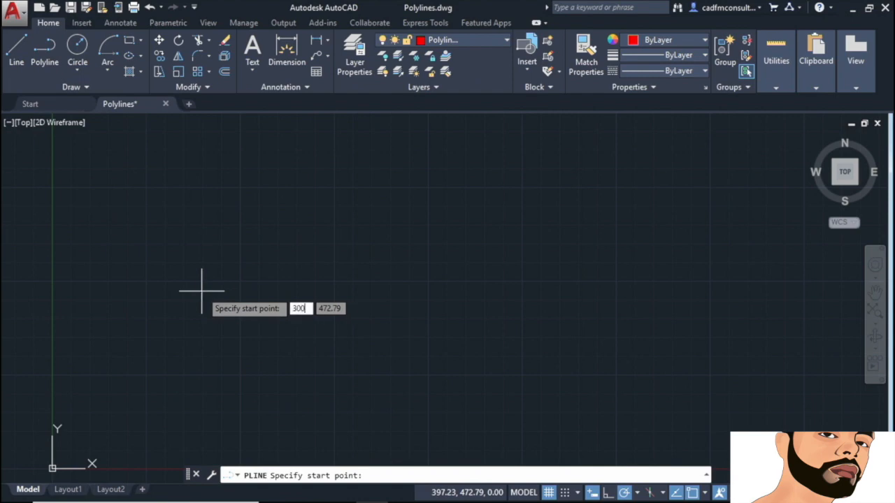
pyautogui.press('Tab')
pyautogui.write('300')
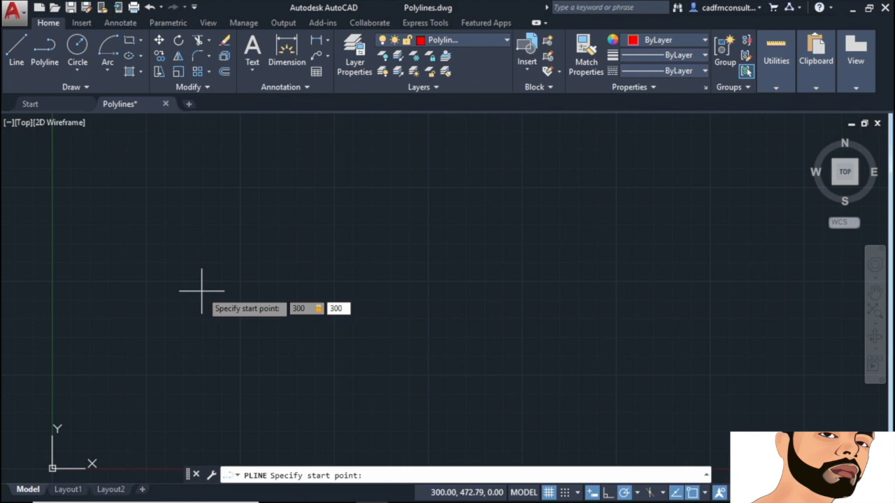
pyautogui.press('Return')
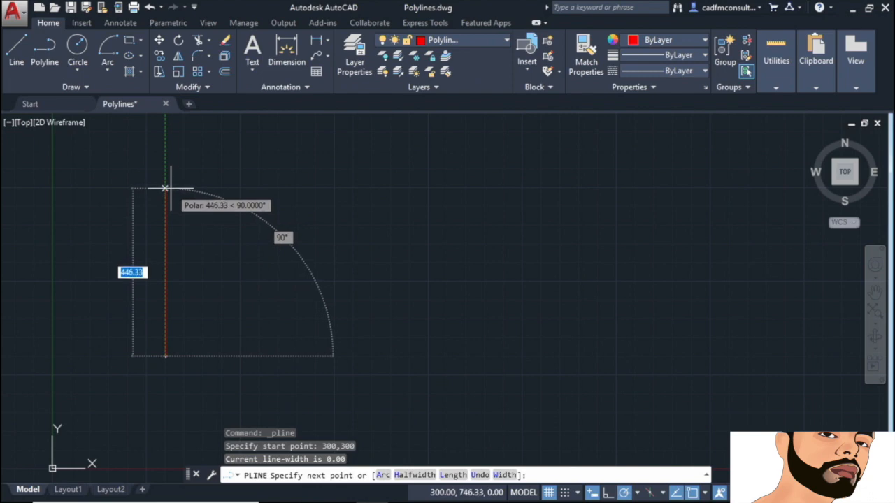
pyautogui.write('500')
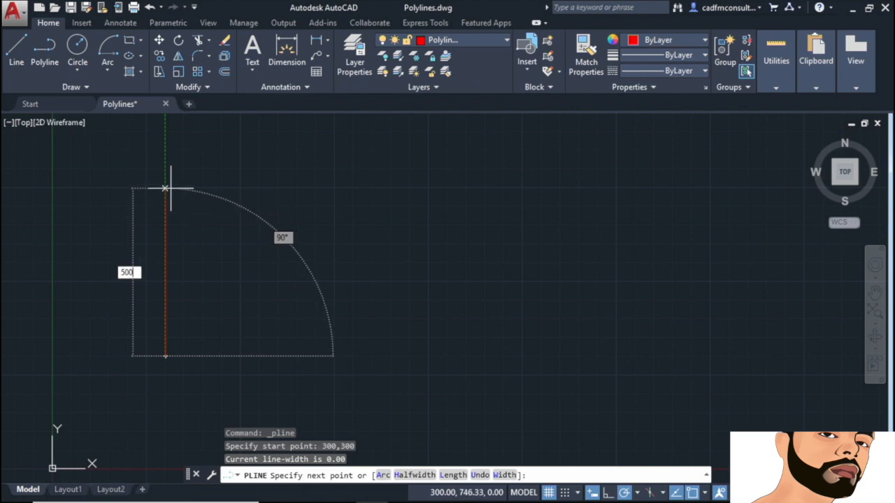
pyautogui.press('Return')
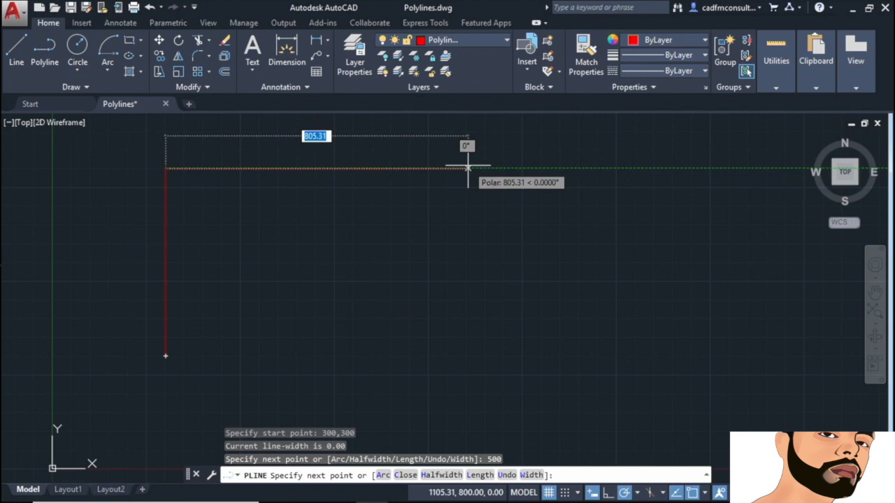
pyautogui.write('500')
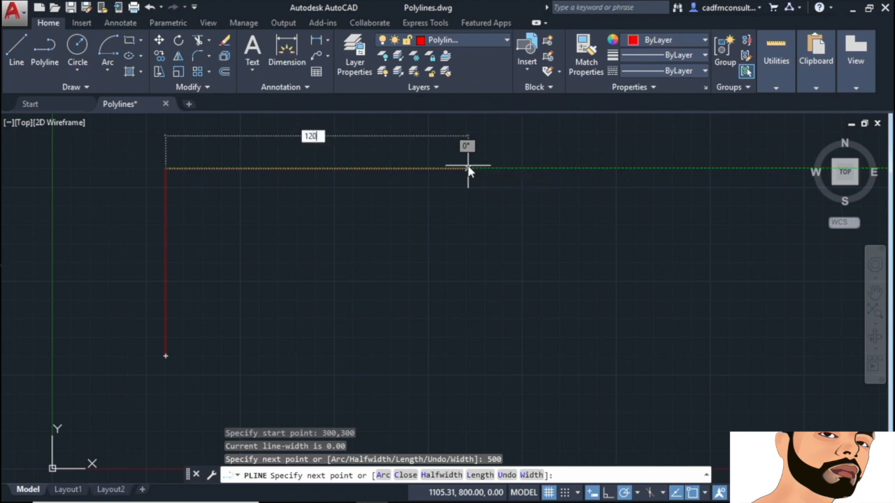
pyautogui.write('1200')
pyautogui.press('Return')
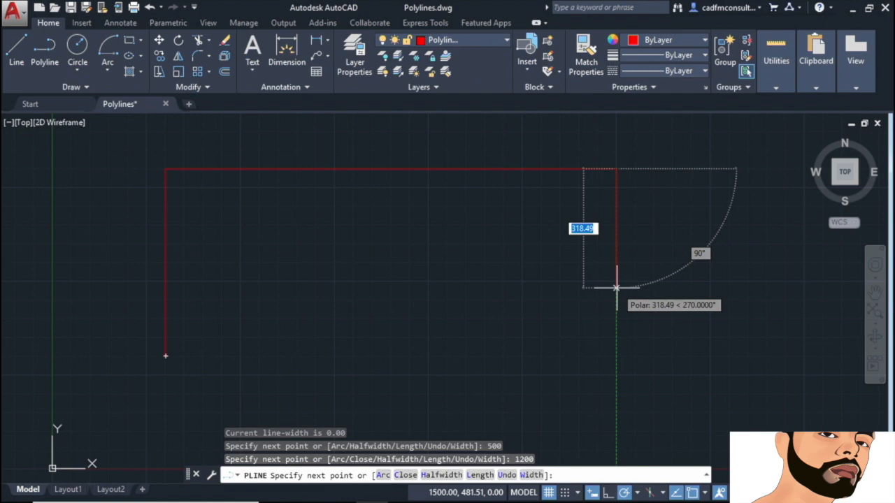
# Step: Switch the polyline to arc mode and add a 500-unit arc for the rounded right end
pyautogui.rightClick(495, 212)
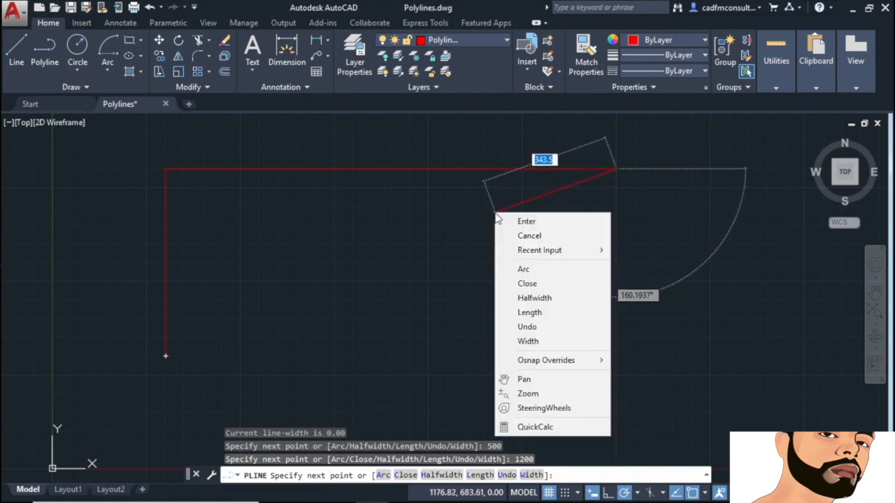
pyautogui.click(533, 270)
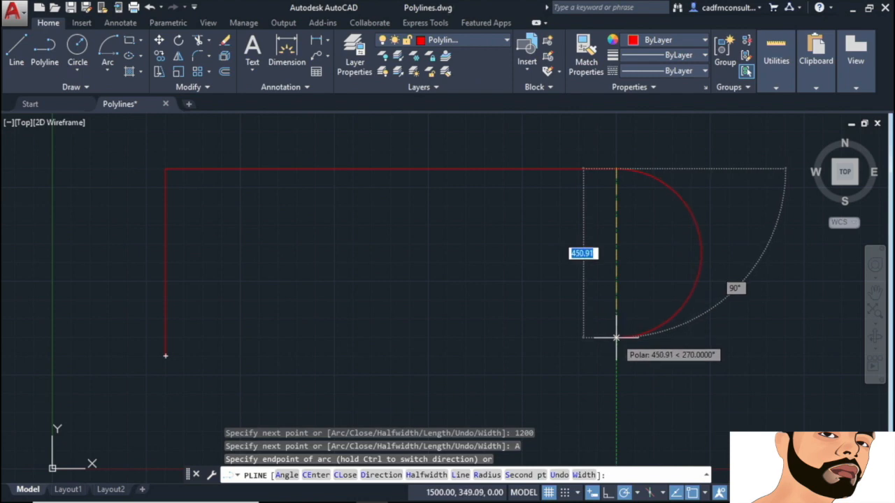
pyautogui.write('500')
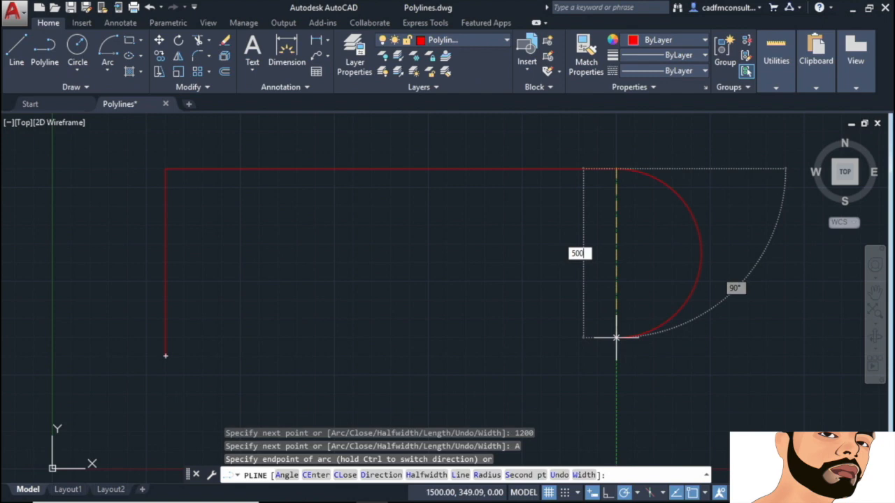
pyautogui.press('Return')
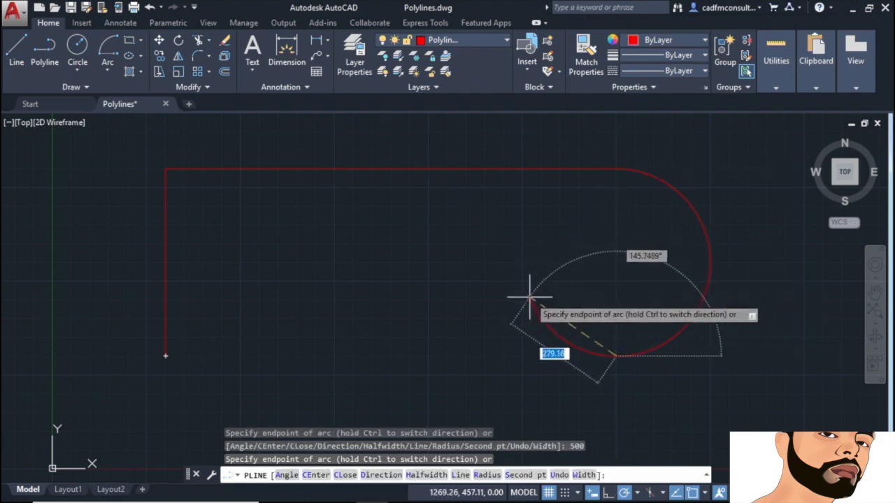
# Step: Return the polyline to straight segments and close it back to 300,300
pyautogui.rightClick(372, 230)
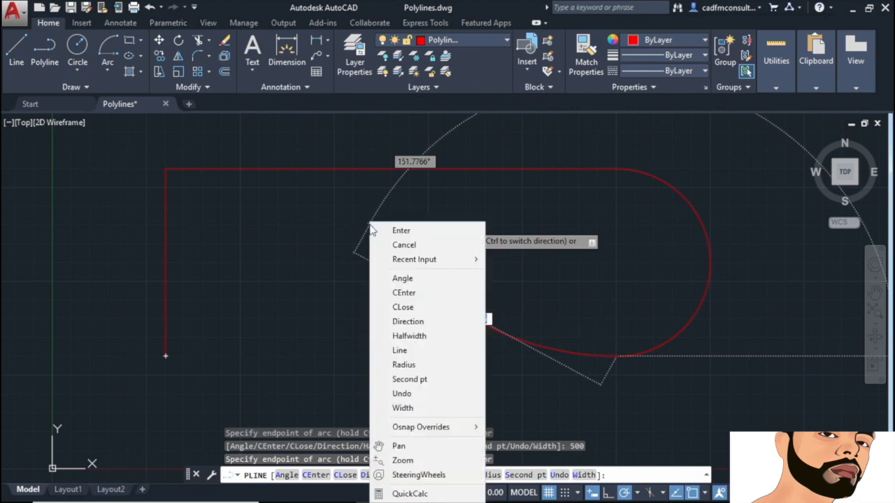
pyautogui.click(415, 351)
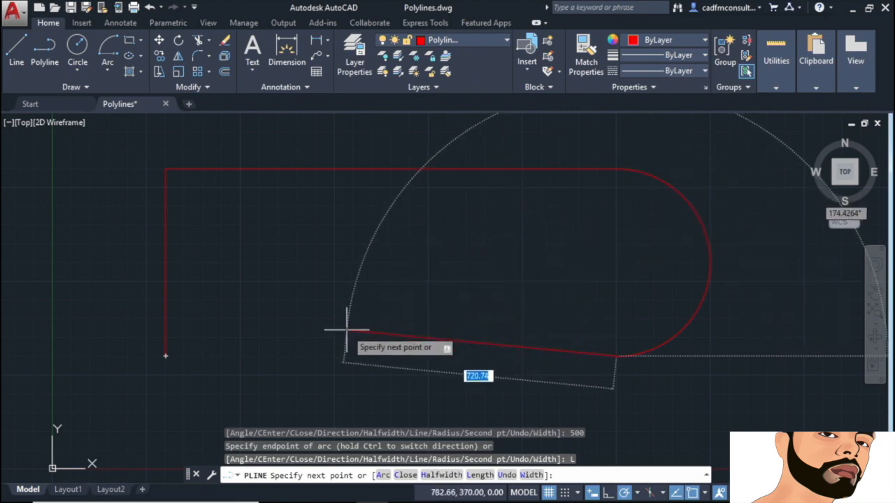
pyautogui.rightClick(288, 341)
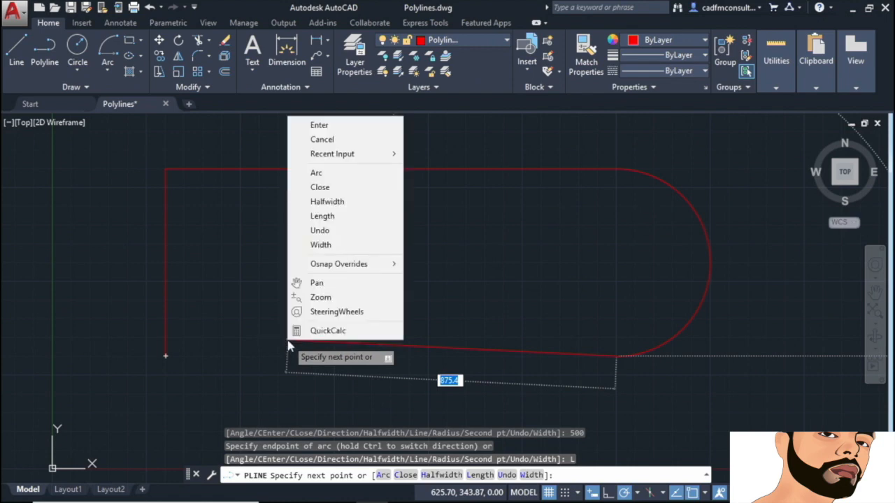
pyautogui.click(351, 189)
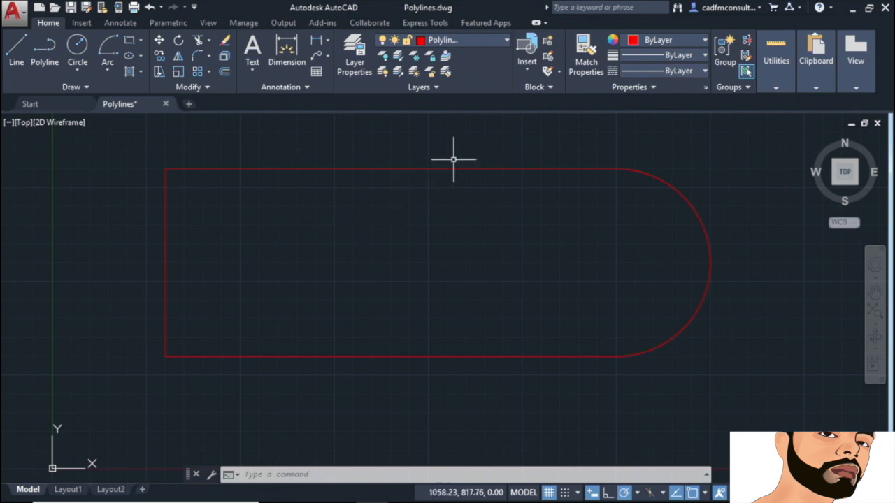
# Step: Set Polygons as the current layer and start the Polygon tool with 6 sides
pyautogui.click(506, 44)
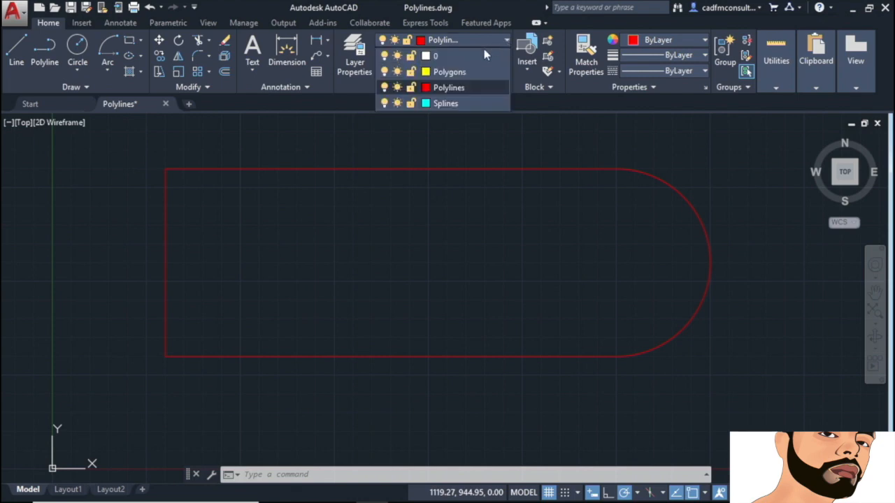
pyautogui.click(459, 71)
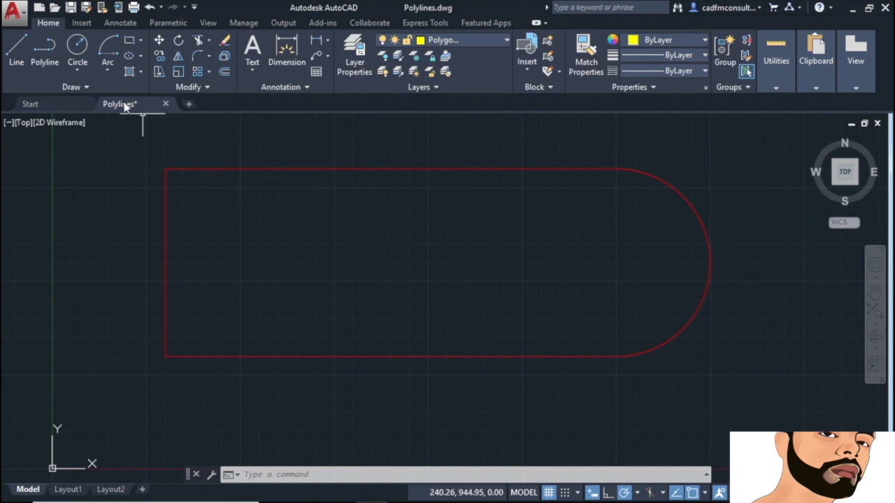
pyautogui.click(143, 45)
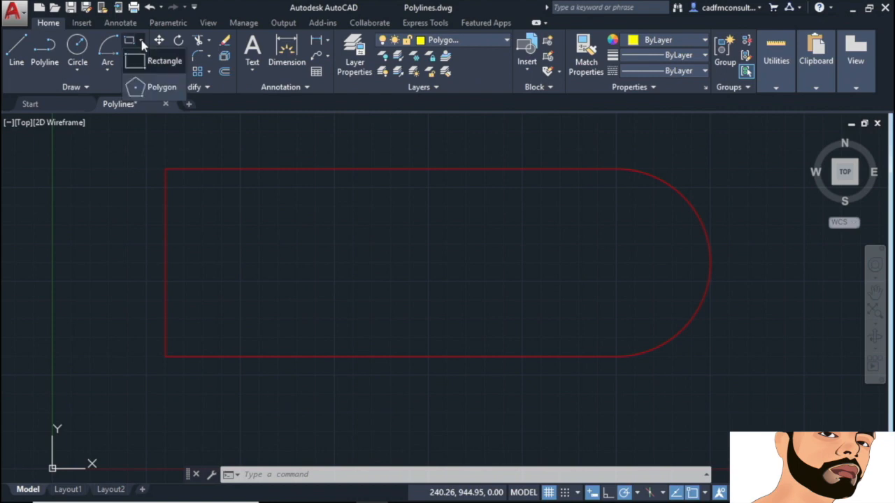
pyautogui.click(140, 89)
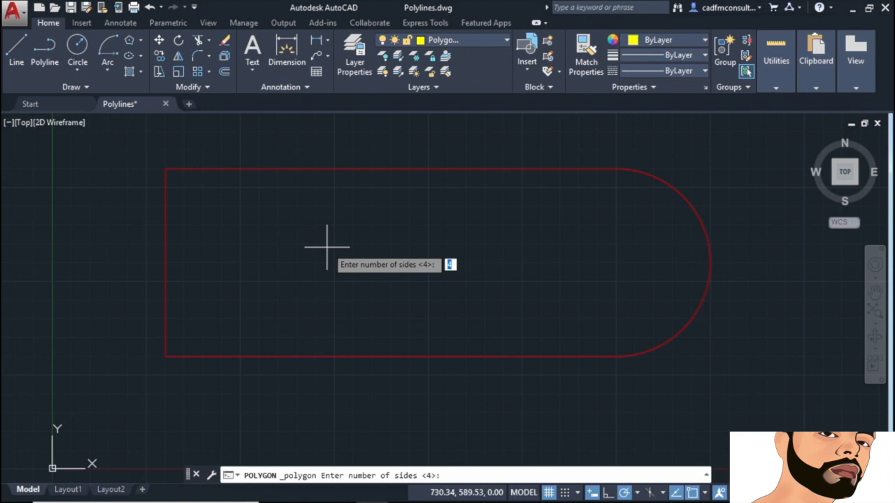
pyautogui.write('6')
pyautogui.press('Return')
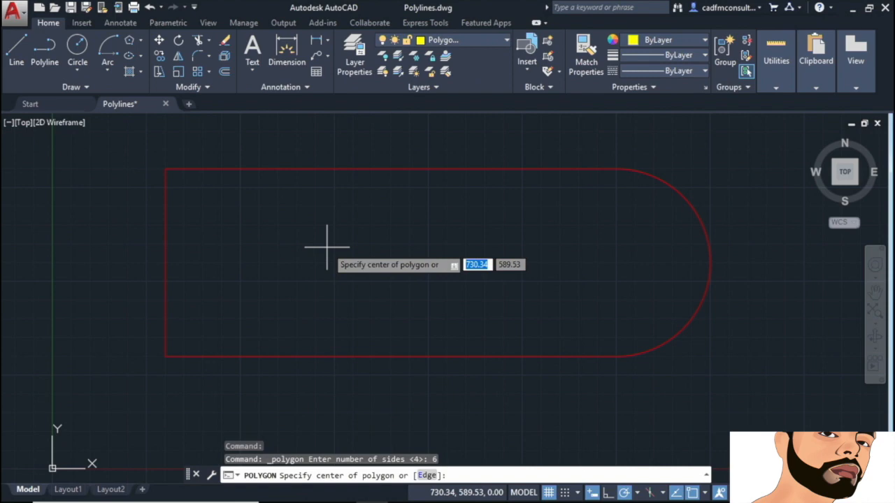
# Step: Place an inscribed hexagon centred on the arc's centre, with its radius reaching the arc's midpoint
pyautogui.click(706, 493)
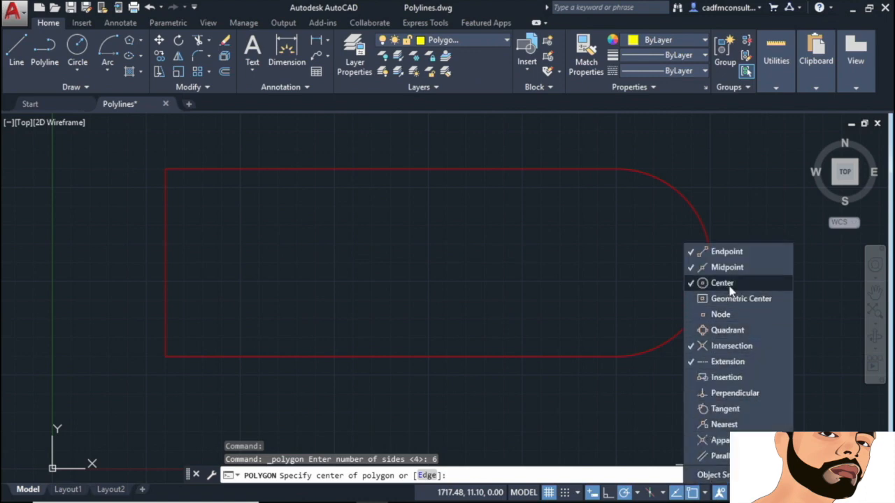
pyautogui.click(707, 493)
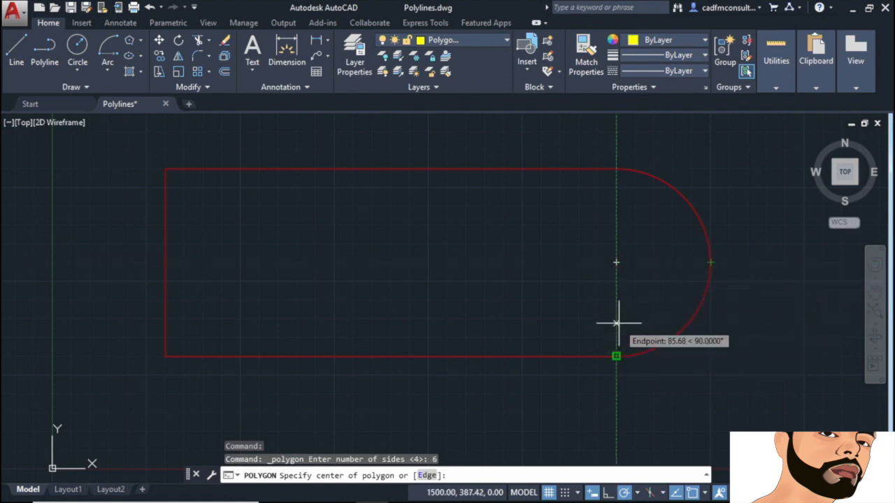
pyautogui.click(616, 263)
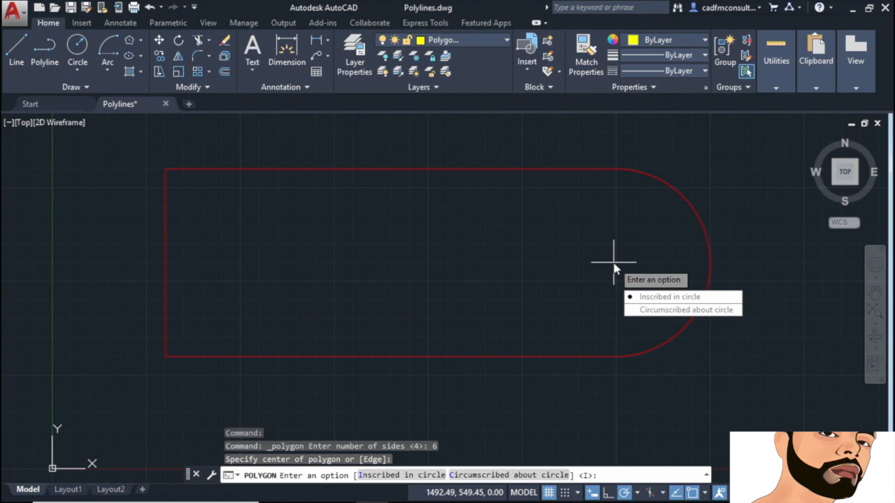
pyautogui.click(657, 299)
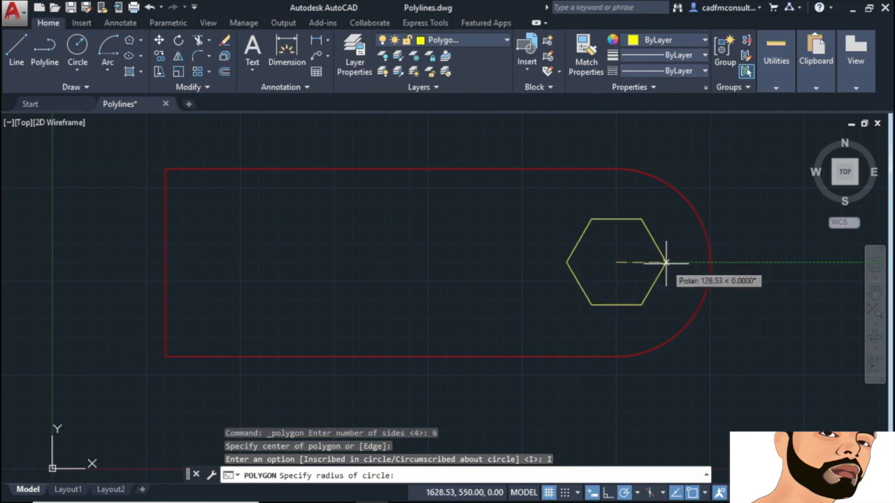
pyautogui.click(710, 262)
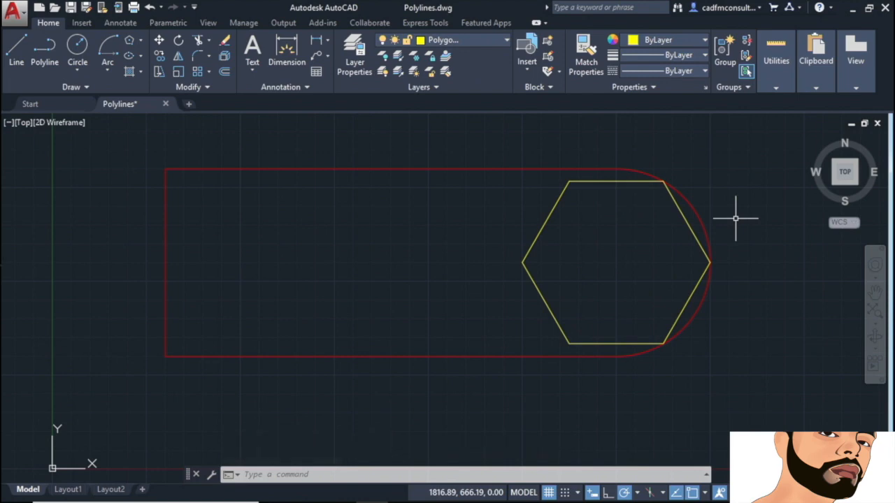
# Step: Make Splines the current layer and pin the expanded Draw panel open
pyautogui.click(506, 40)
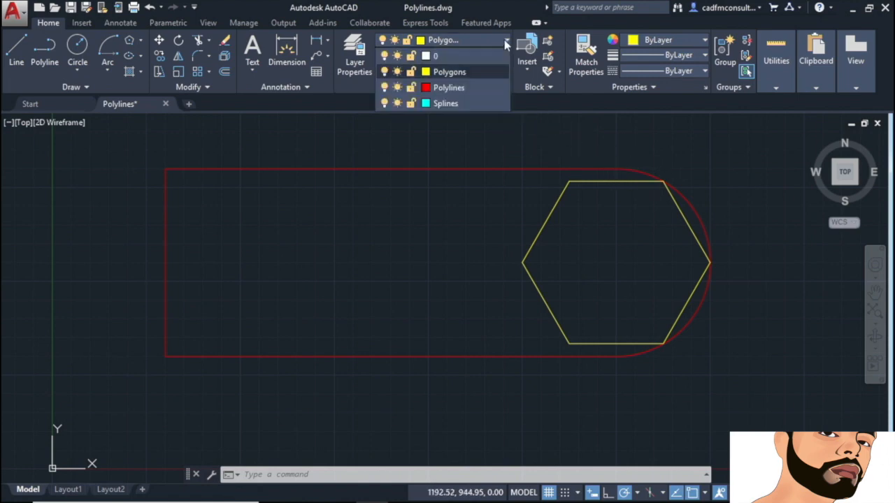
pyautogui.click(447, 104)
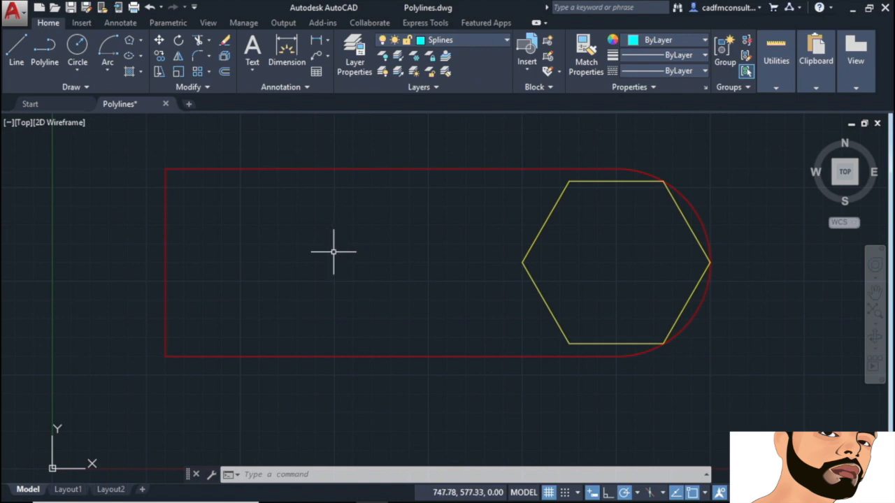
pyautogui.click(86, 87)
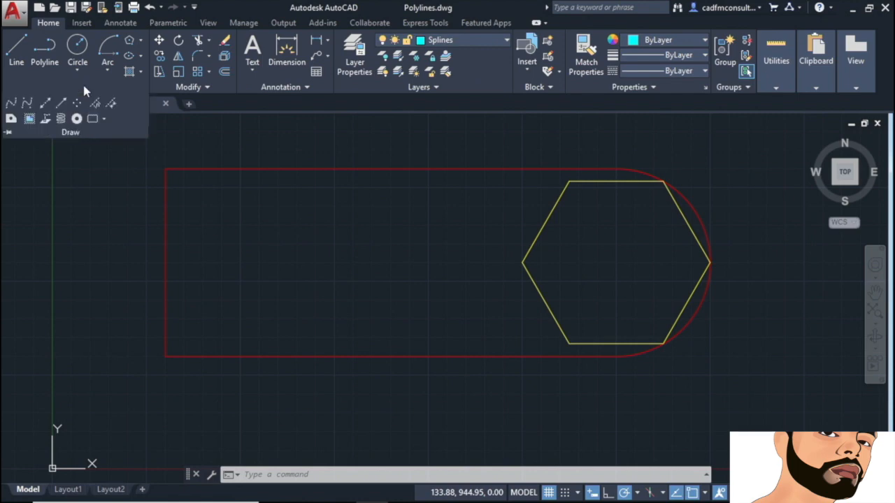
pyautogui.click(8, 134)
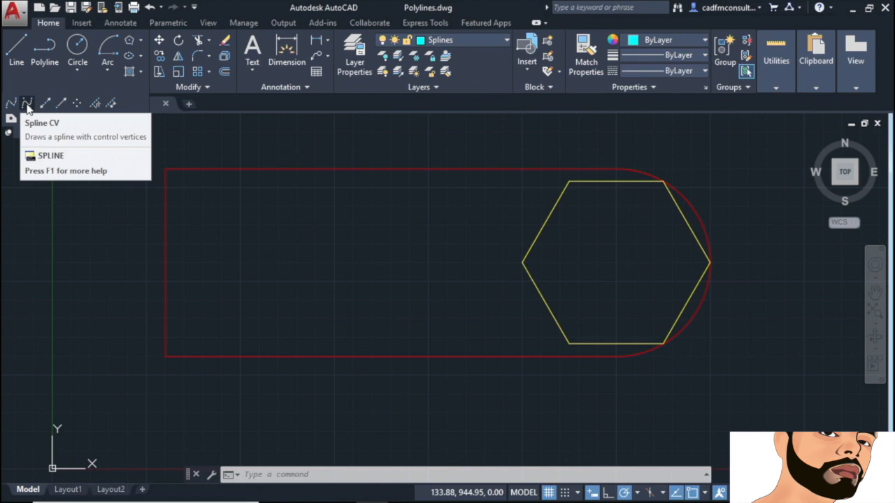
# Step: Draw a control-vertex spline zigzagging from the left edge's midpoint to the hexagon's left vertex
pyautogui.click(26, 105)
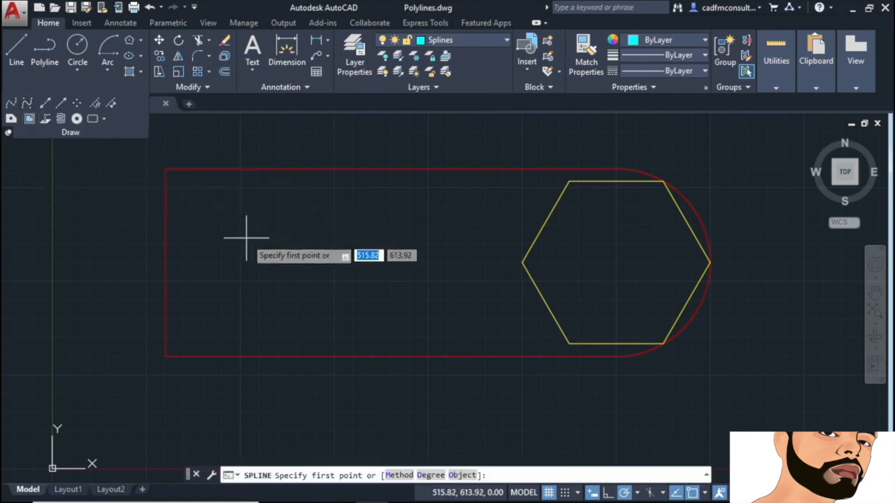
pyautogui.click(166, 262)
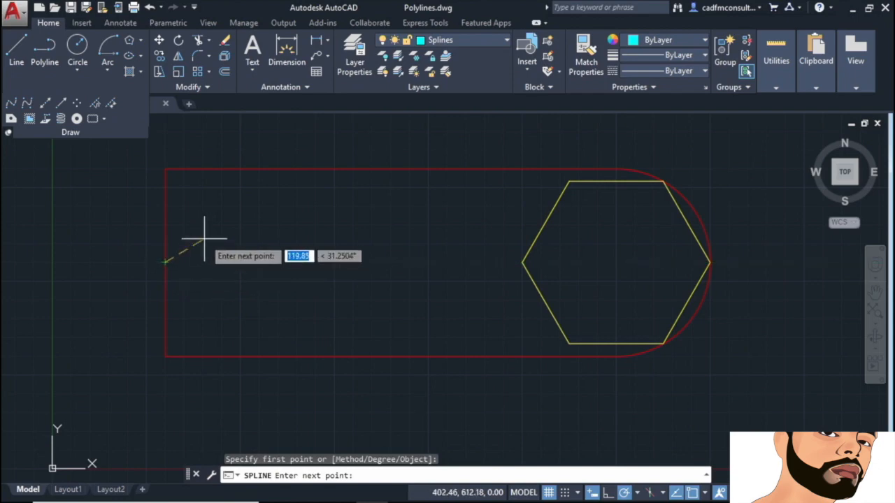
pyautogui.click(219, 209)
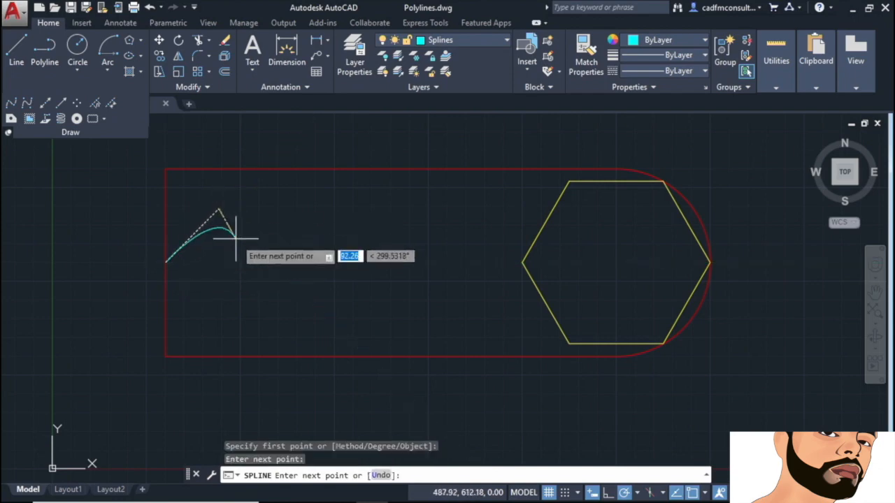
pyautogui.click(260, 314)
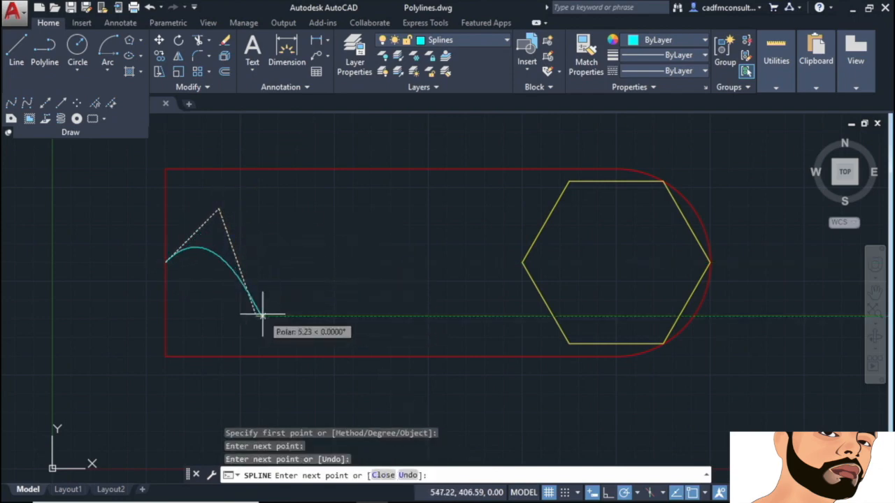
pyautogui.click(324, 204)
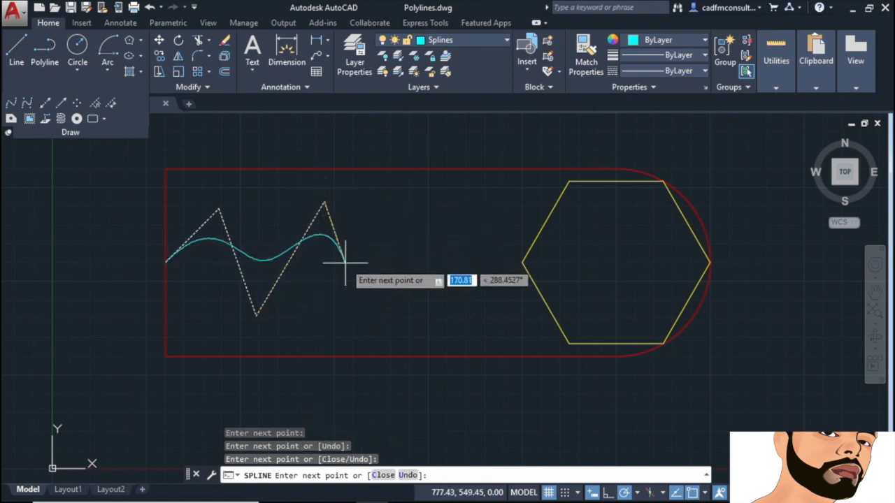
pyautogui.click(380, 324)
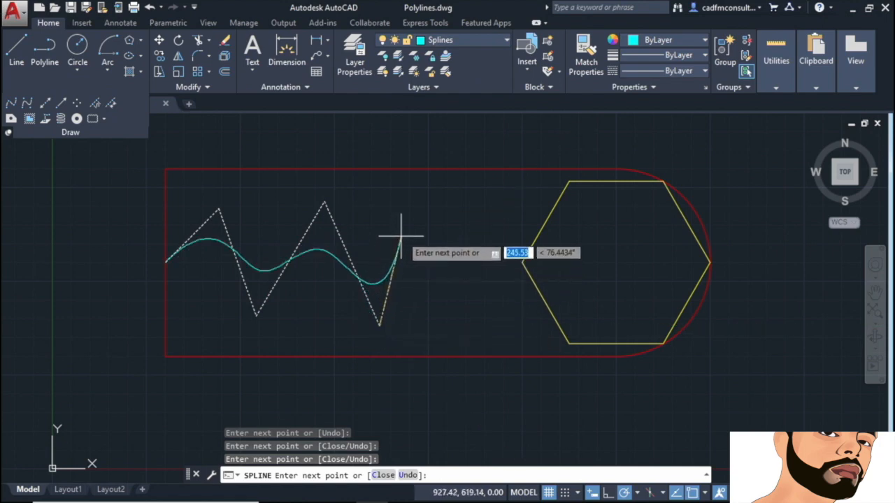
pyautogui.click(423, 202)
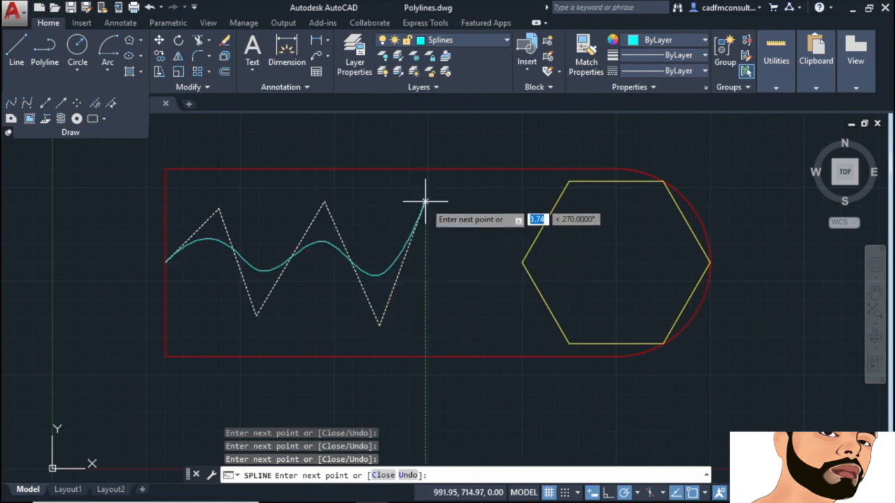
pyautogui.click(473, 314)
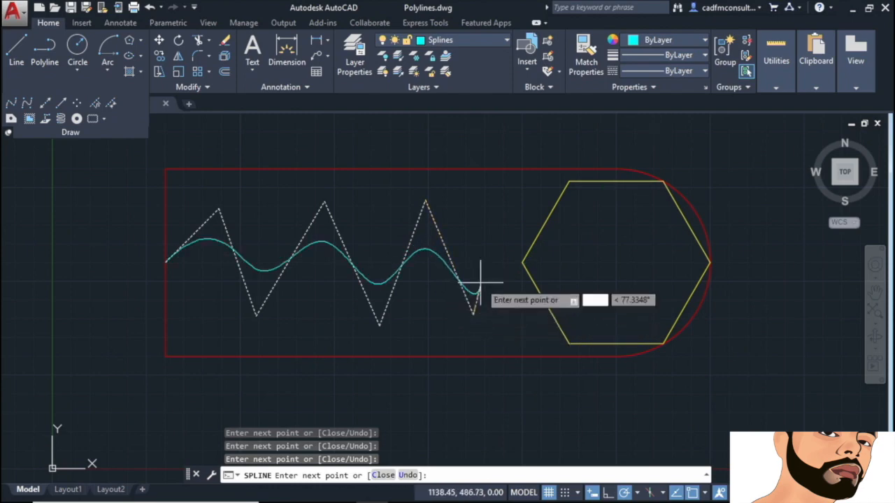
pyautogui.click(492, 221)
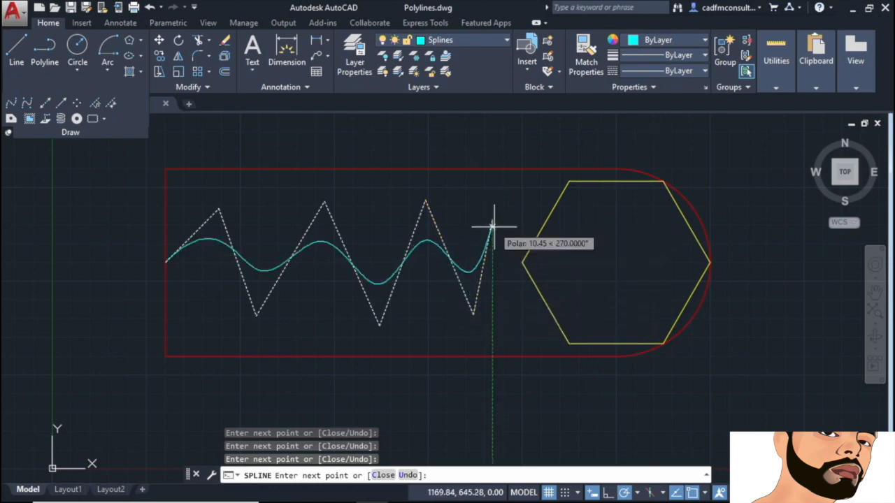
pyautogui.click(522, 262)
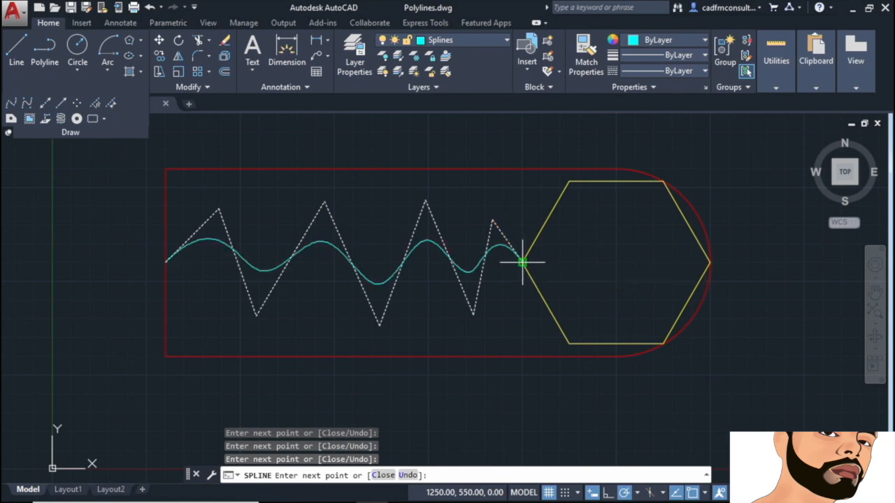
pyautogui.press('Return')
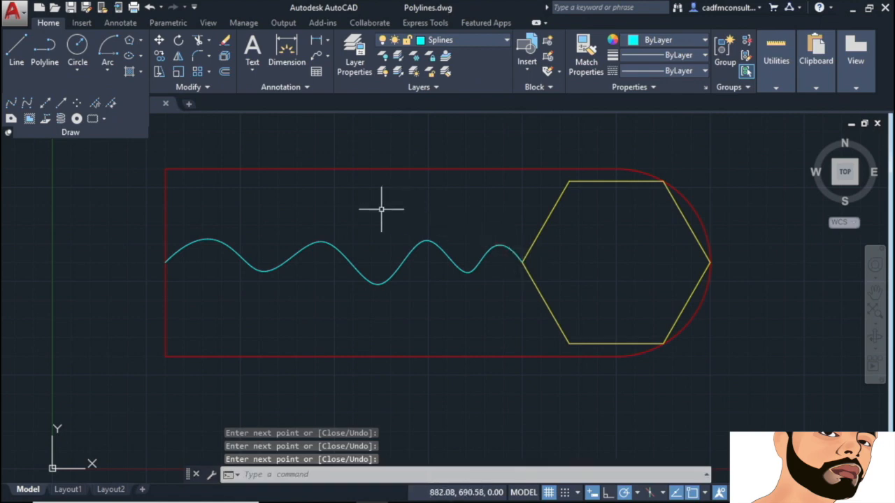
# Step: Move one upper control vertex of the spline slightly left, then switch its grips to fit points
pyautogui.click(330, 239)
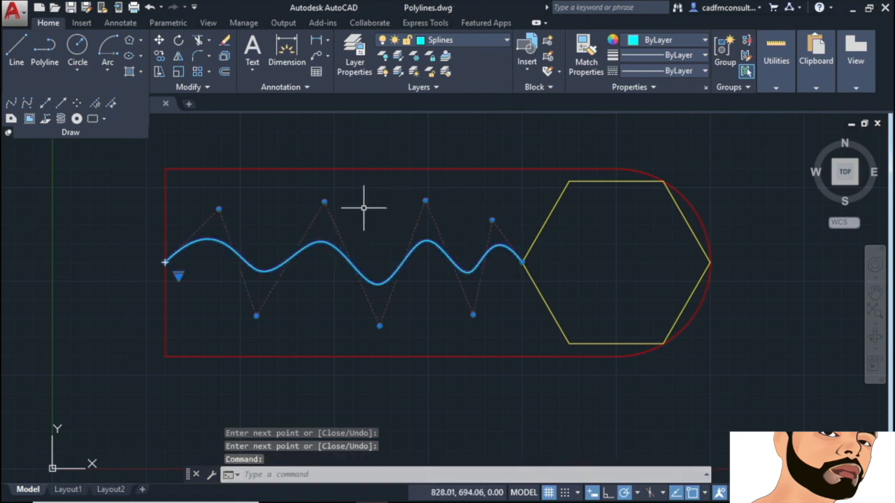
pyautogui.click(323, 202)
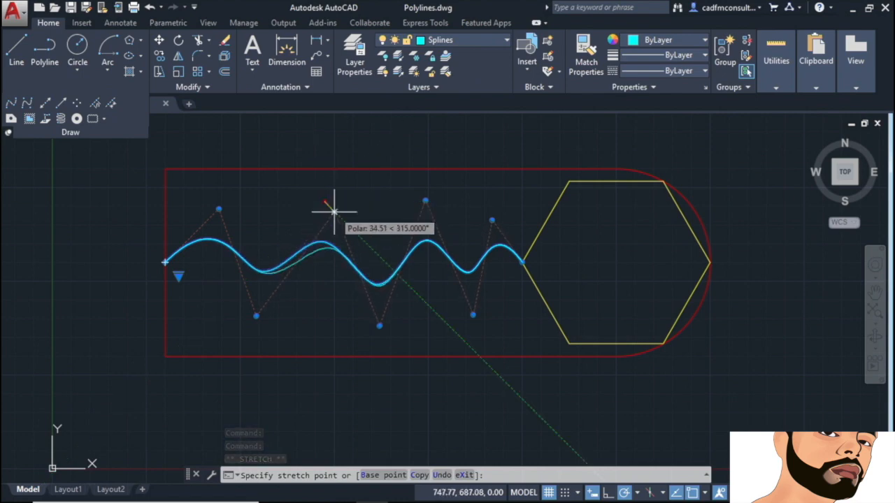
pyautogui.click(312, 201)
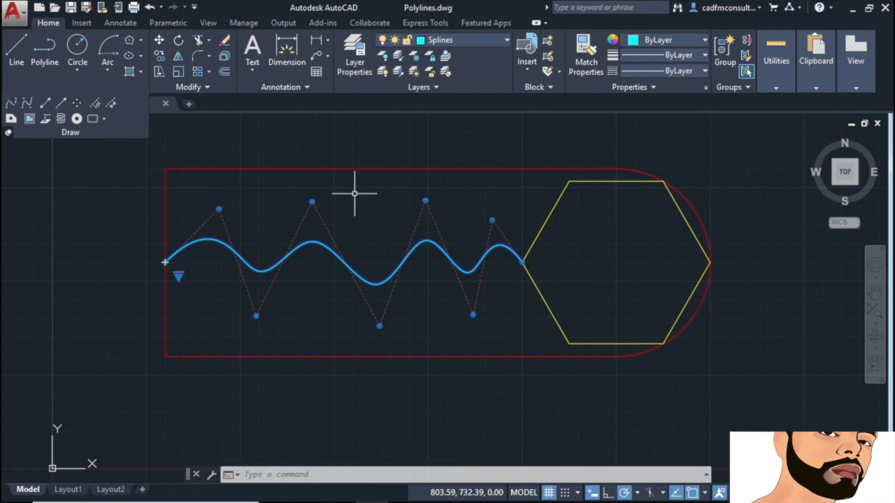
pyautogui.click(178, 274)
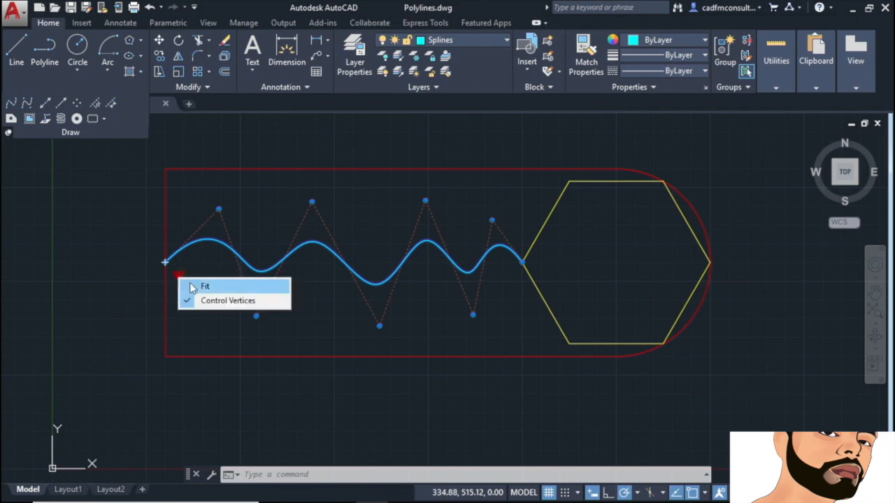
pyautogui.click(205, 288)
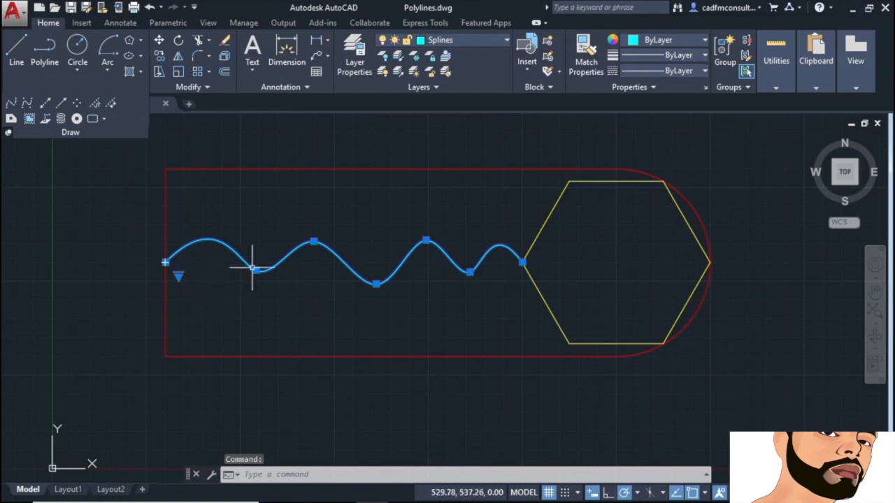
# Step: Raise a crest fit point into a taller peak, switch back to control vertices, and deselect the spline
pyautogui.moveTo(314, 242)
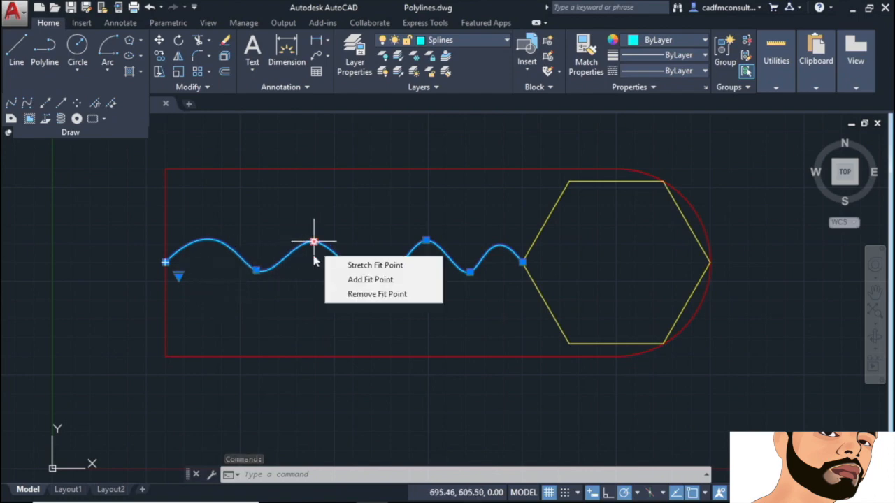
pyautogui.click(314, 243)
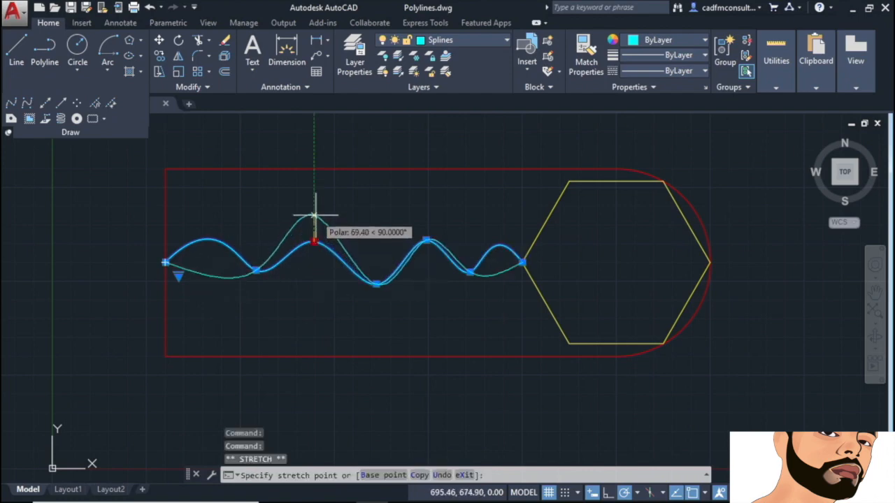
pyautogui.click(314, 216)
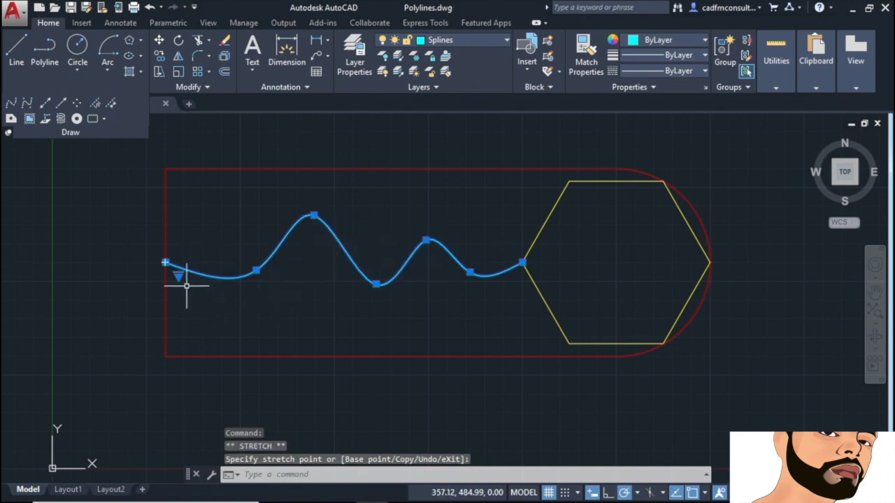
pyautogui.moveTo(177, 275)
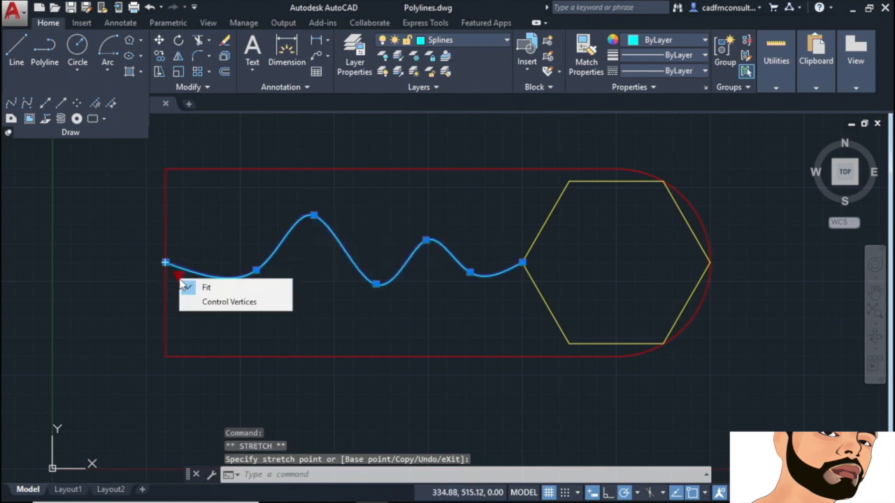
pyautogui.click(210, 302)
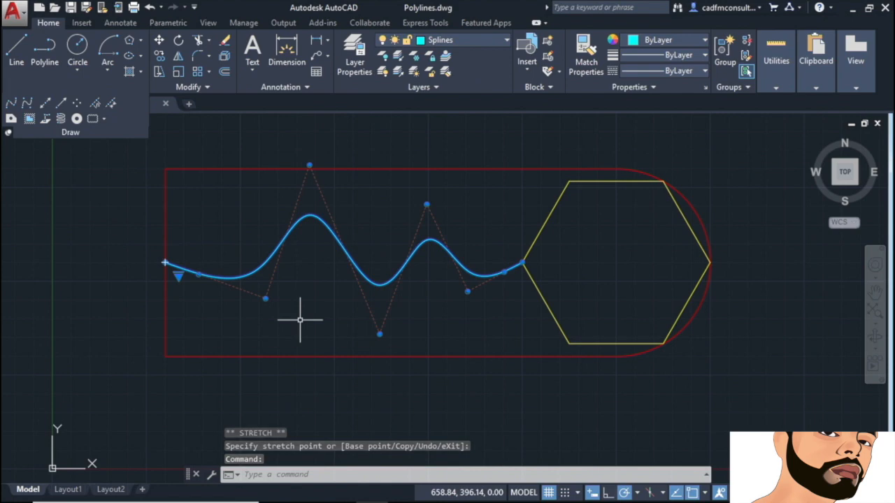
pyautogui.press('Escape')
pyautogui.press('Escape')
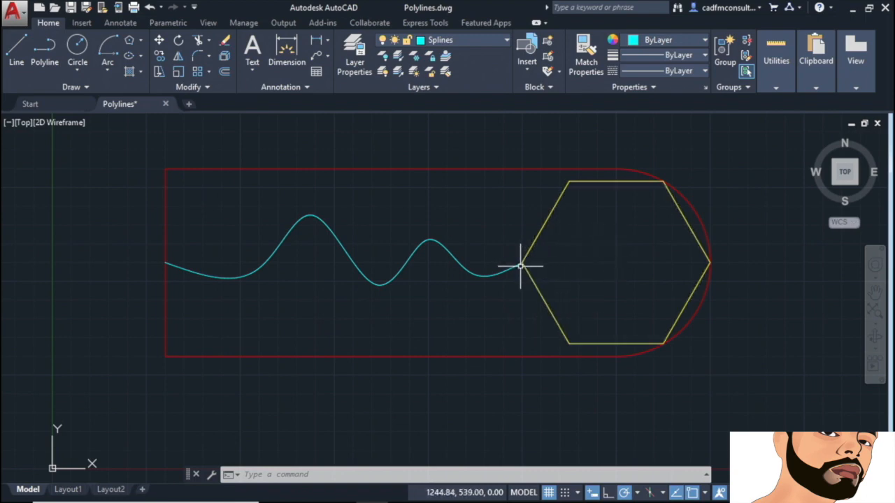
pyautogui.moveTo(522, 266)
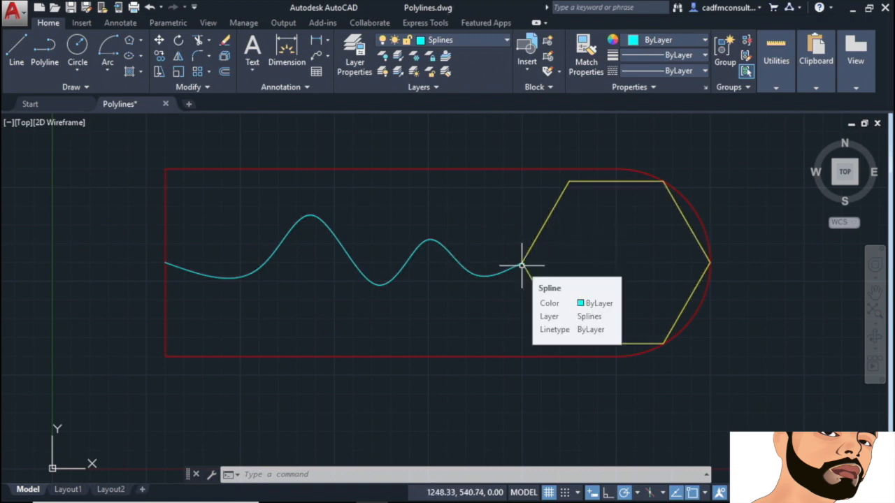
pyautogui.scroll(5, 522, 266)
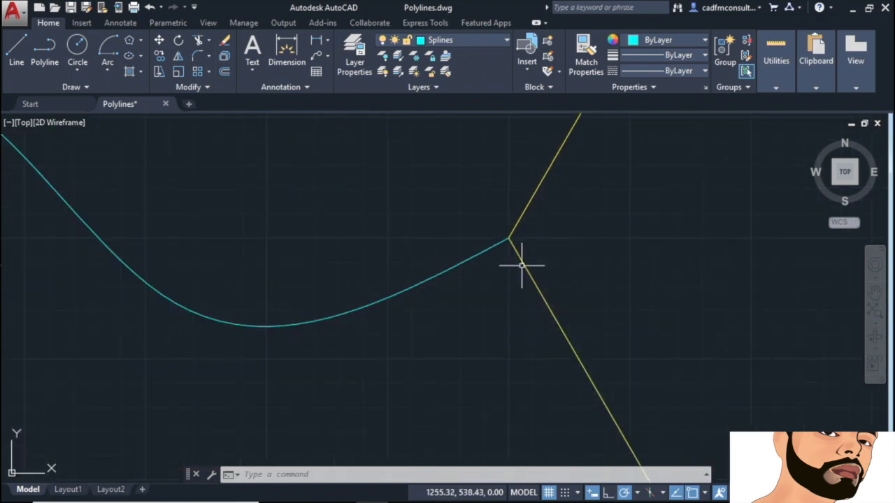
pyautogui.scroll(-5, 522, 266)
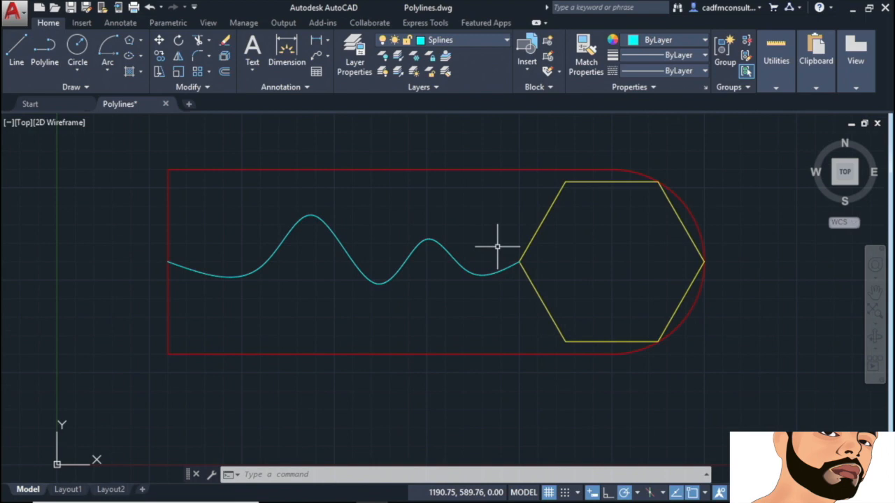
pyautogui.scroll(2, 497, 246)
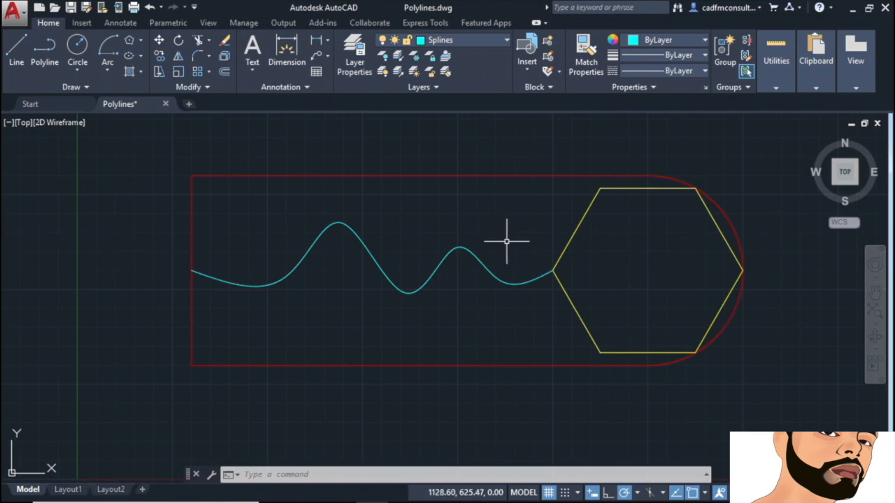
pyautogui.moveTo(517, 230)
pyautogui.mouseDown(button='middle')
pyautogui.moveTo(323, 228)
pyautogui.moveTo(555, 223)
pyautogui.moveTo(382, 226)
pyautogui.mouseUp(button='middle')
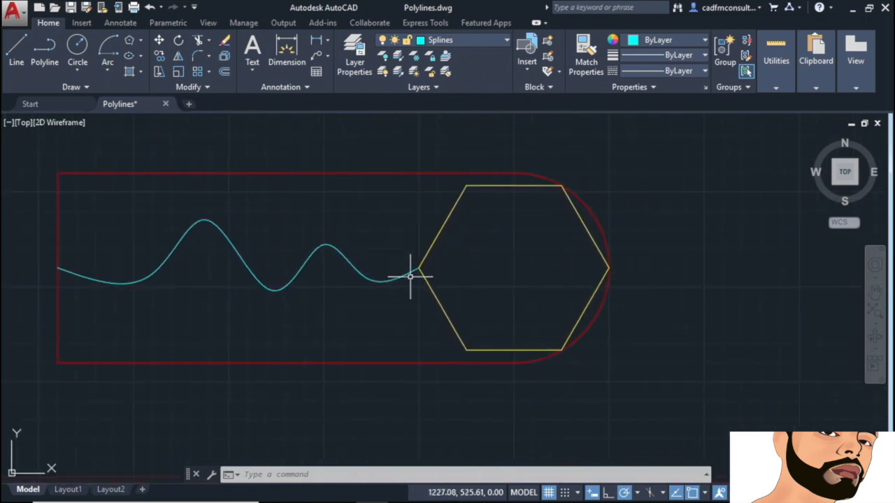
pyautogui.scroll(6, 389, 281)
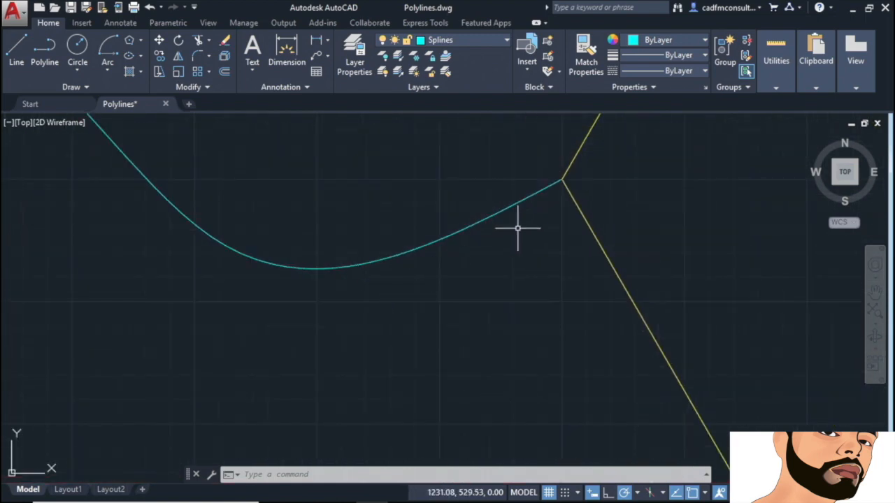
pyautogui.moveTo(551, 218); pyautogui.dragTo(425, 338, button='middle')
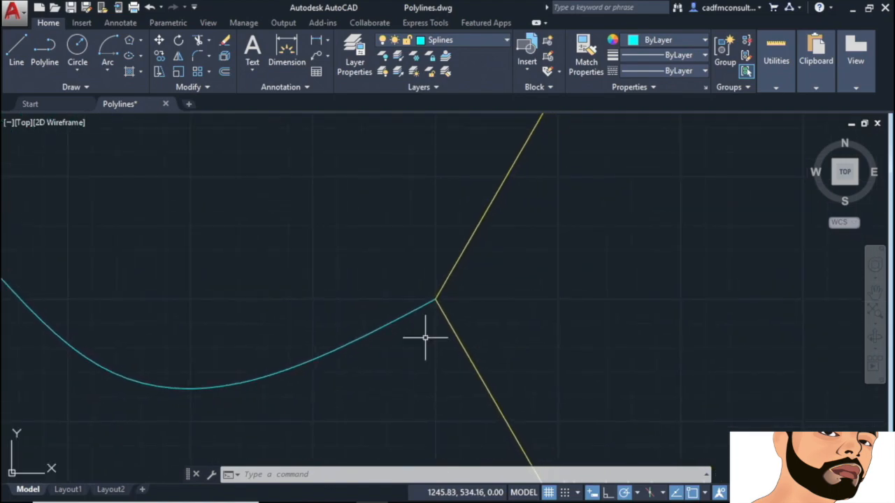
pyautogui.middleClick(385, 197)
pyautogui.middleClick(385, 197)
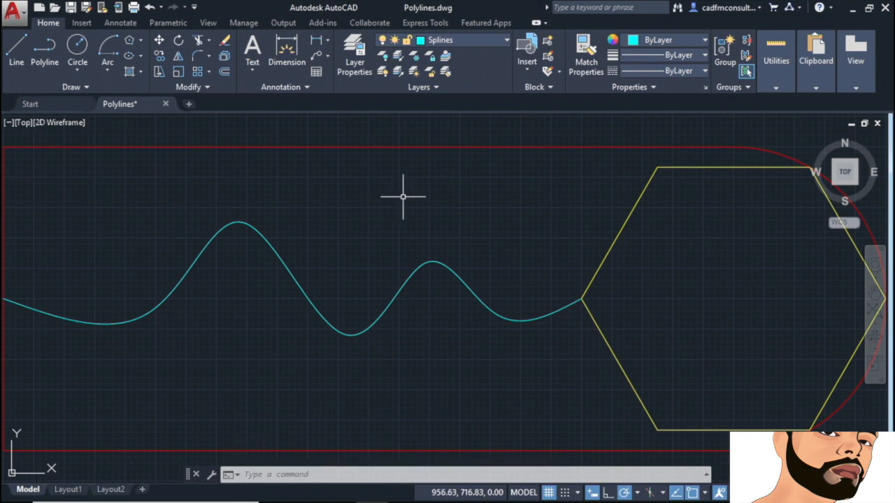
pyautogui.scroll(-2, 403, 197)
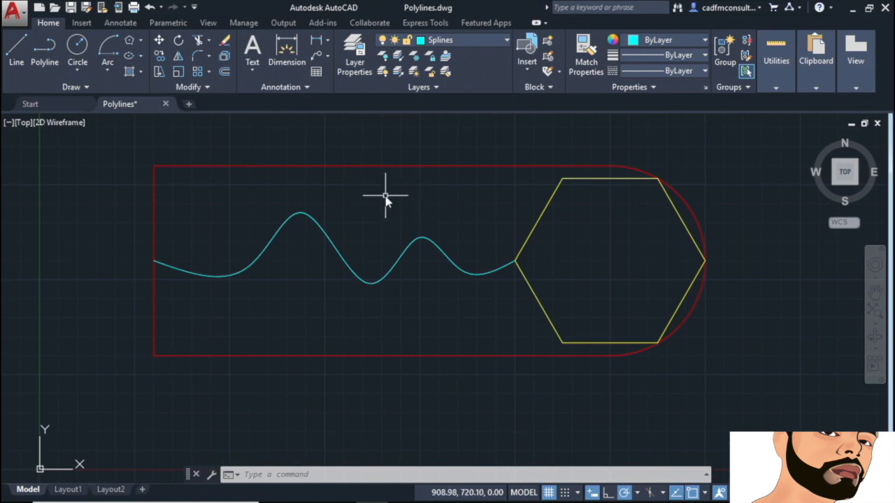
# Step: Pan the drawing slightly, then switch to real-time zoom and enlarge the view
pyautogui.rightClick(386, 199)
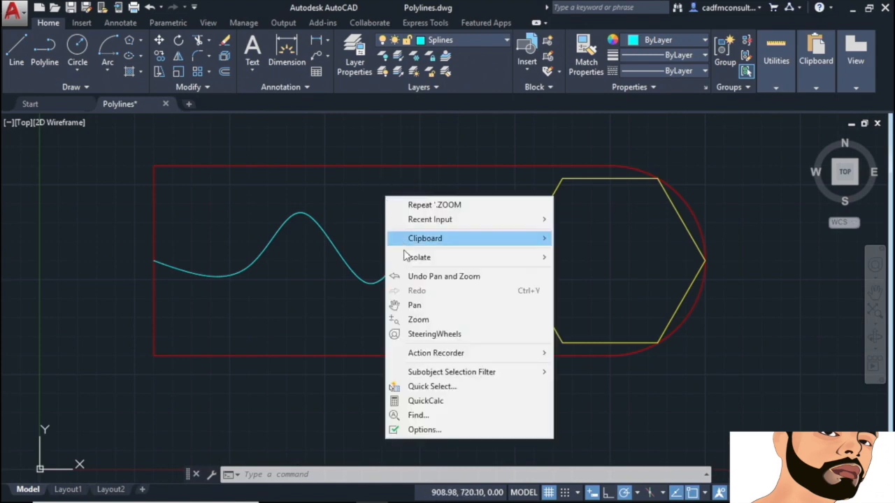
pyautogui.click(429, 308)
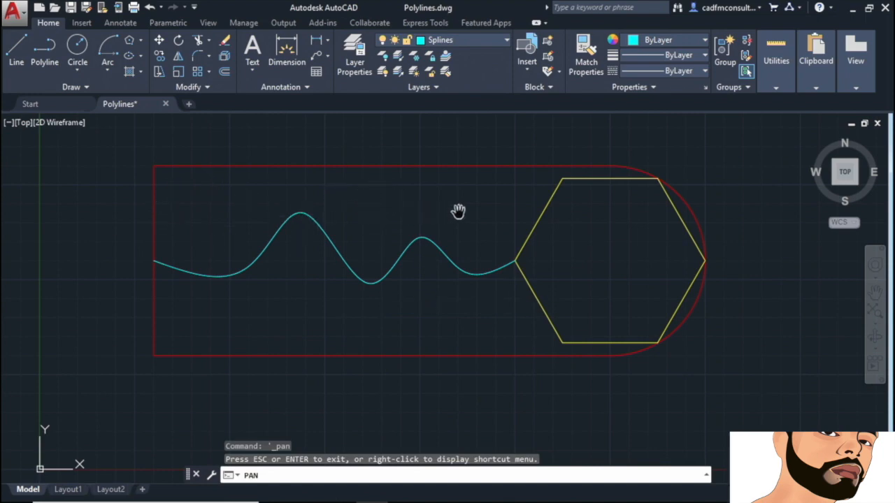
pyautogui.moveTo(446, 209)
pyautogui.mouseDown()
pyautogui.moveTo(325, 226)
pyautogui.moveTo(220, 225)
pyautogui.moveTo(446, 259)
pyautogui.moveTo(505, 172)
pyautogui.moveTo(477, 252)
pyautogui.moveTo(457, 228)
pyautogui.moveTo(462, 215)
pyautogui.moveTo(438, 216)
pyautogui.mouseUp()
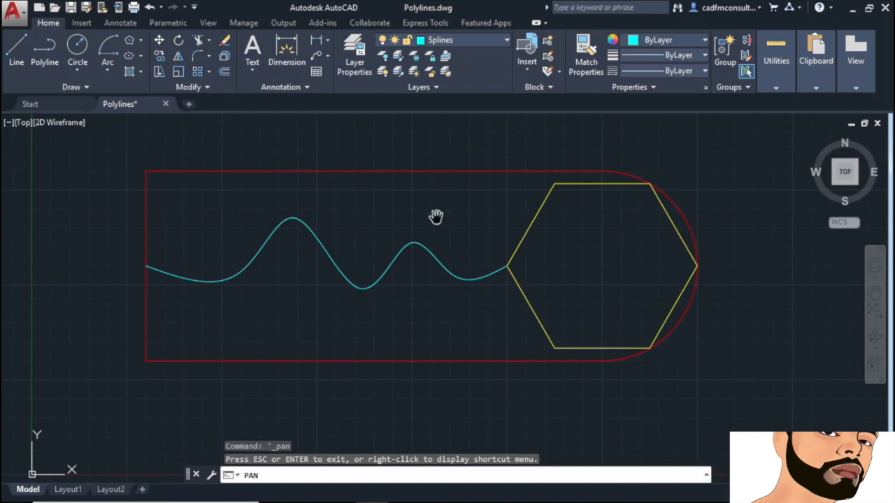
pyautogui.rightClick(378, 204)
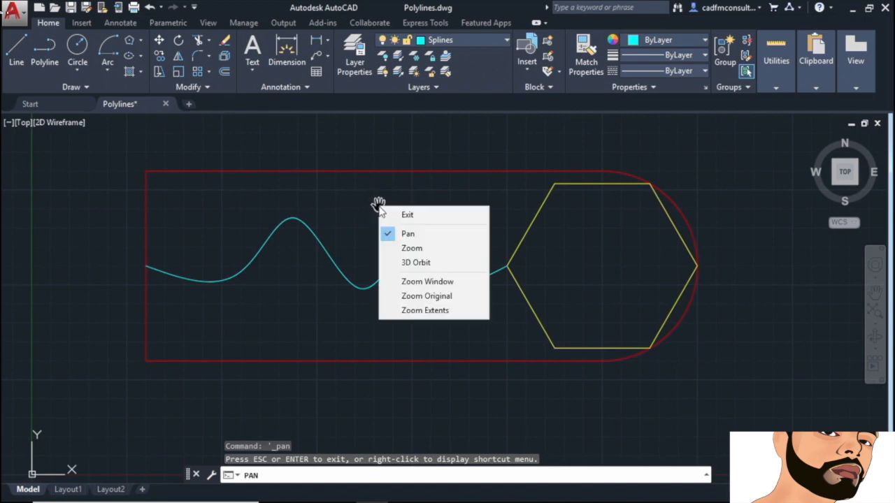
pyautogui.click(410, 247)
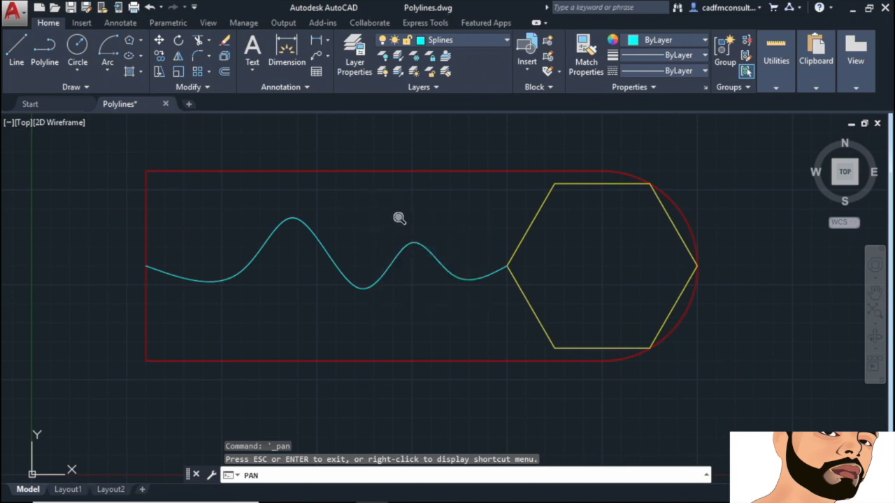
pyautogui.moveTo(412, 278)
pyautogui.mouseDown()
pyautogui.moveTo(447, 127)
pyautogui.moveTo(441, 333)
pyautogui.mouseUp()
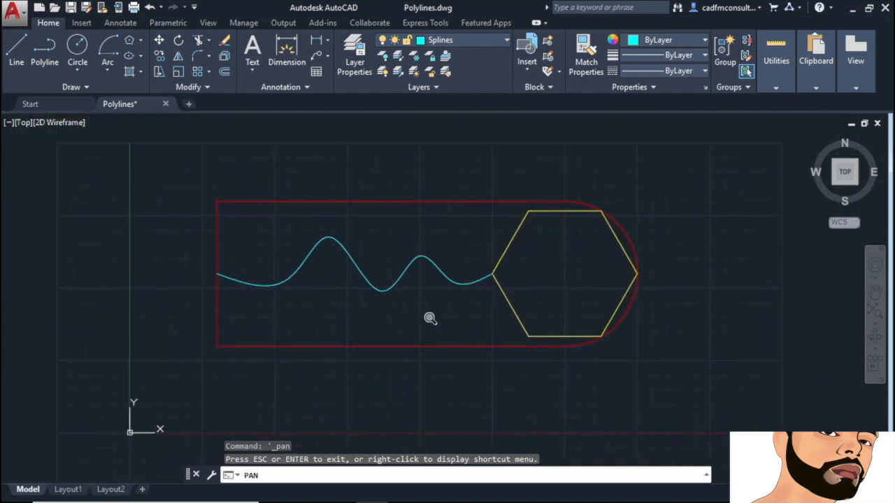
# Step: Zoom window onto the spline's end, return to original, zoom extents, then exit pan/zoom
pyautogui.rightClick(386, 228)
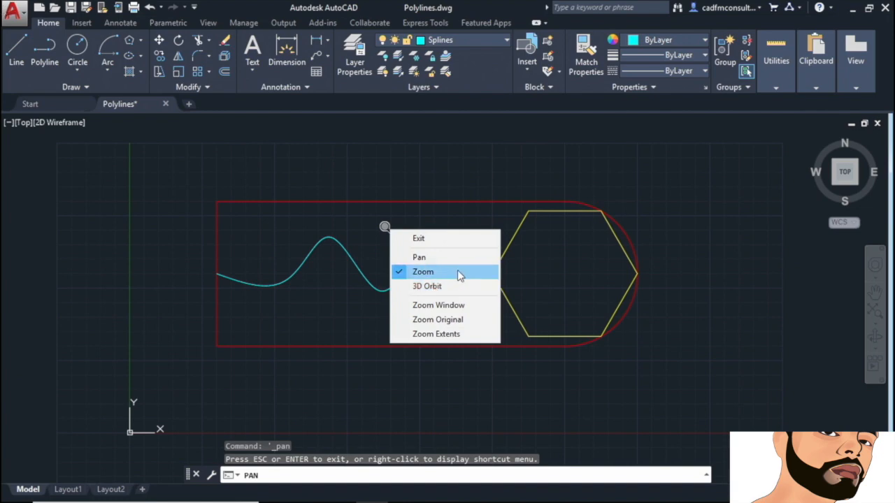
pyautogui.click(450, 307)
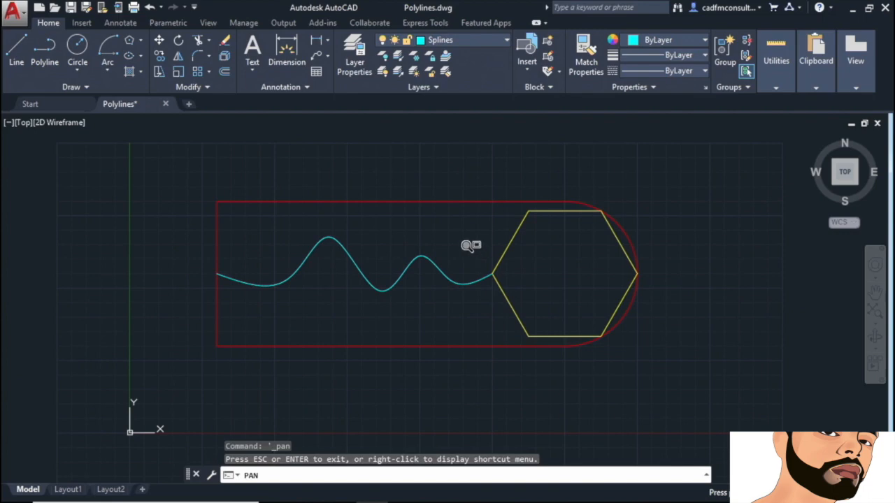
pyautogui.moveTo(472, 247); pyautogui.dragTo(517, 297)
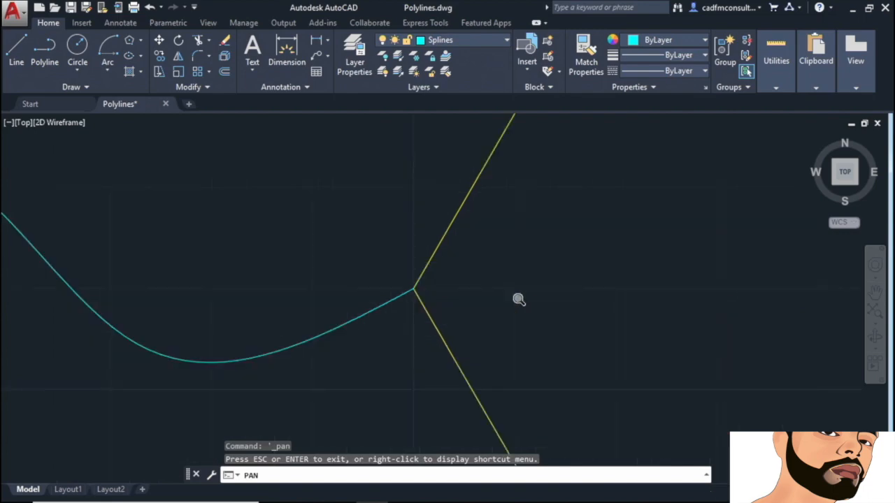
pyautogui.rightClick(292, 178)
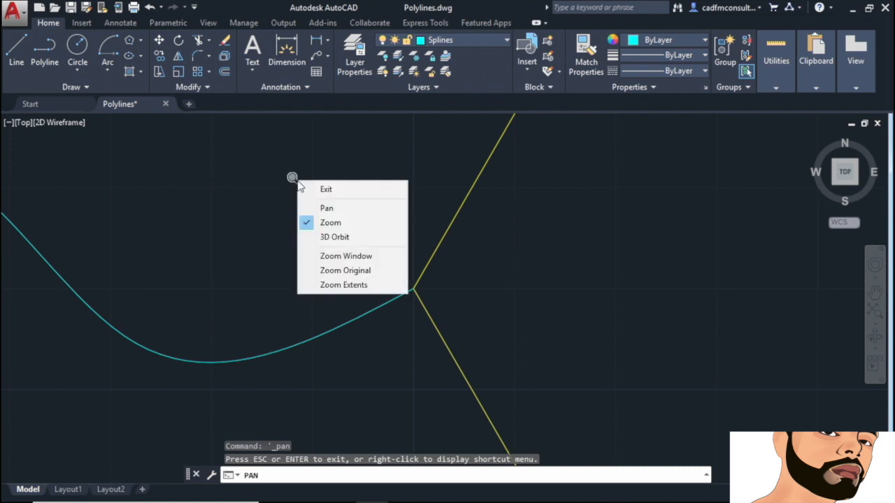
pyautogui.click(341, 269)
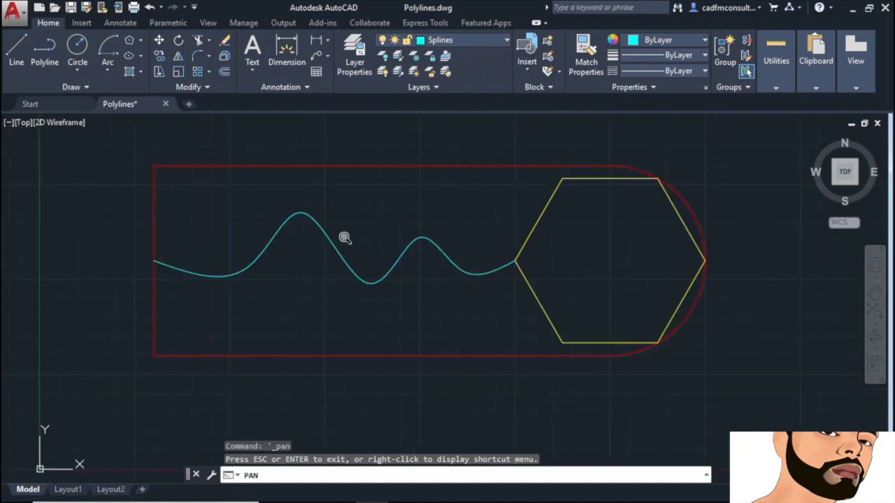
pyautogui.rightClick(350, 201)
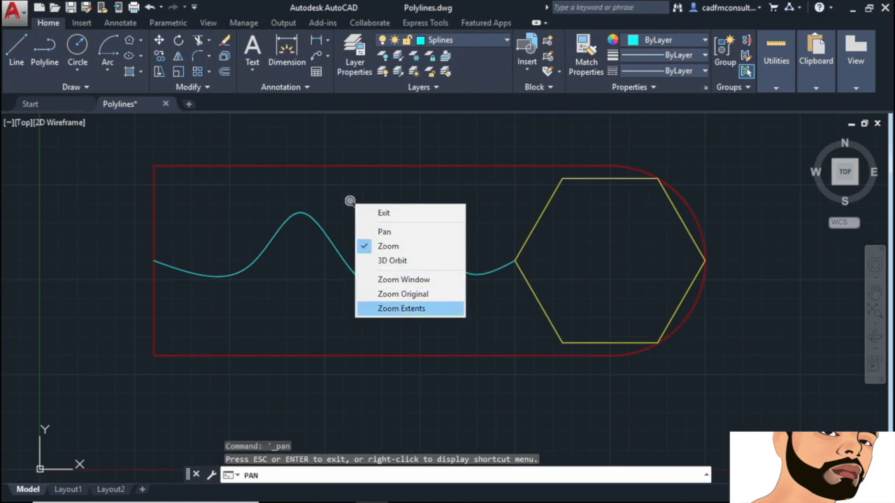
pyautogui.click(394, 309)
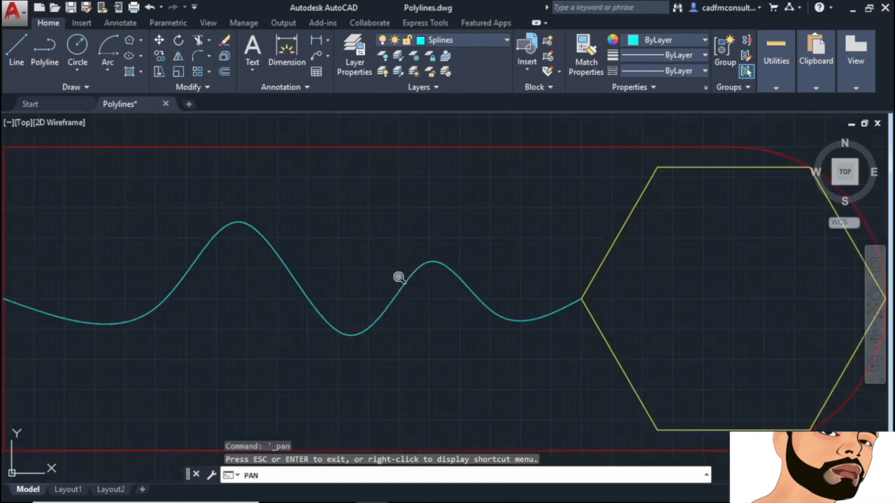
pyautogui.rightClick(365, 189)
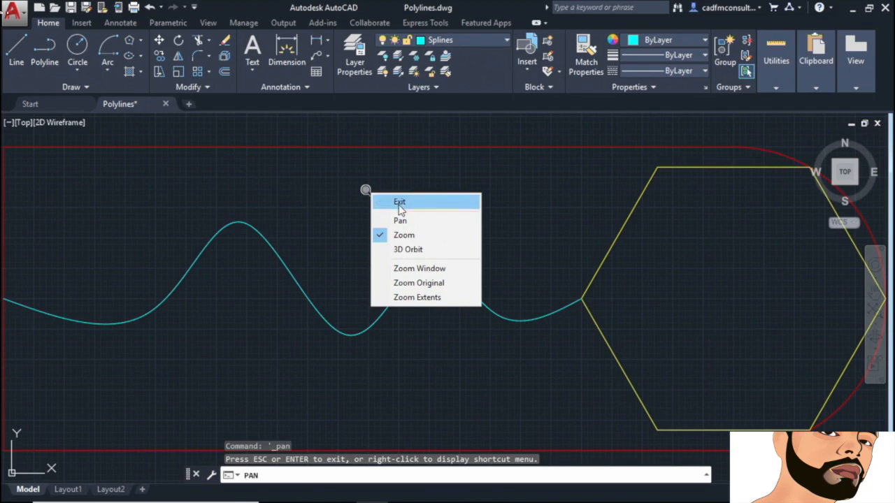
pyautogui.click(399, 203)
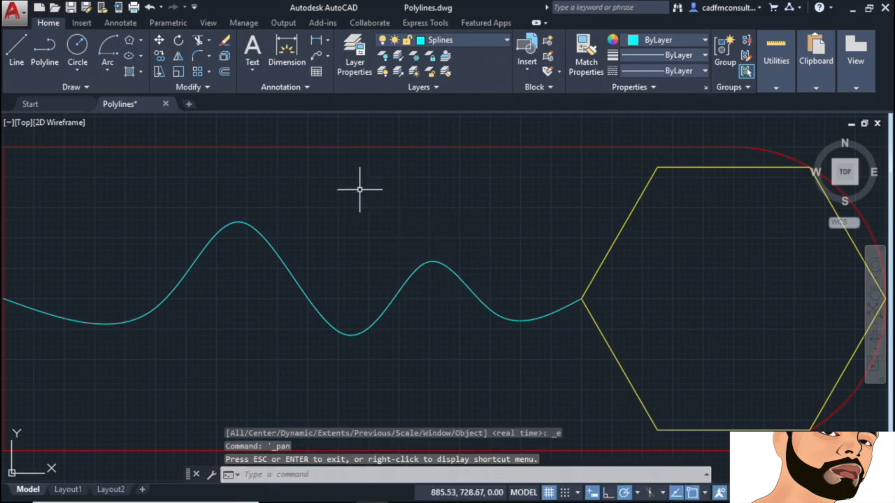
pyautogui.scroll(-2, 360, 190)
# Step: Zoom window onto the left part of the spline, then return to the previous view
pyautogui.moveTo(371, 190)
pyautogui.mouseDown(button='middle')
pyautogui.moveTo(373, 197)
pyautogui.moveTo(413, 199)
pyautogui.mouseUp(button='middle')
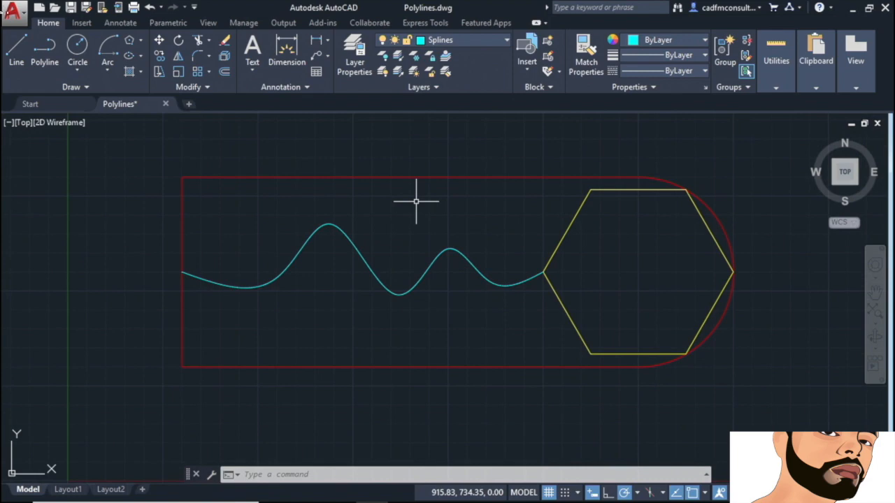
pyautogui.click(877, 330)
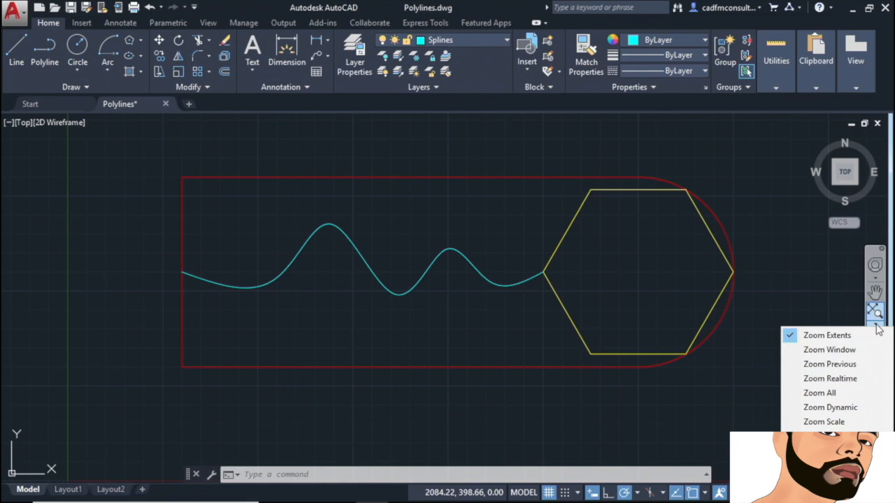
pyautogui.click(829, 349)
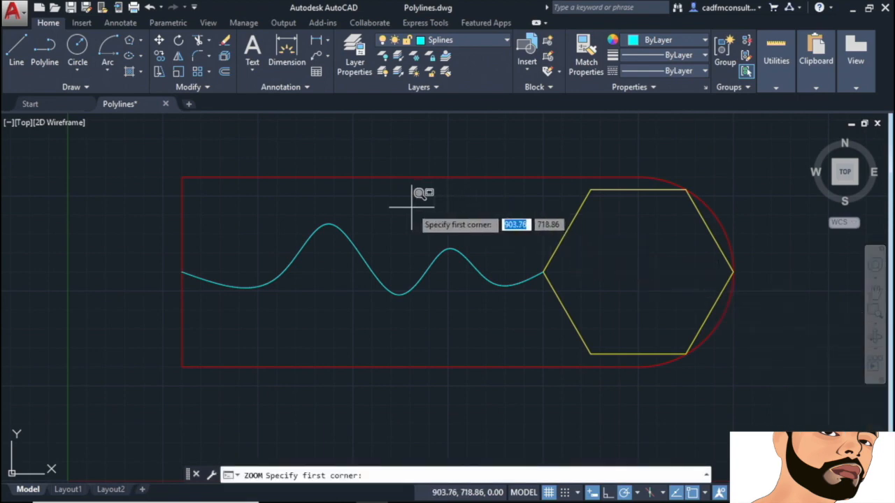
pyautogui.click(156, 162)
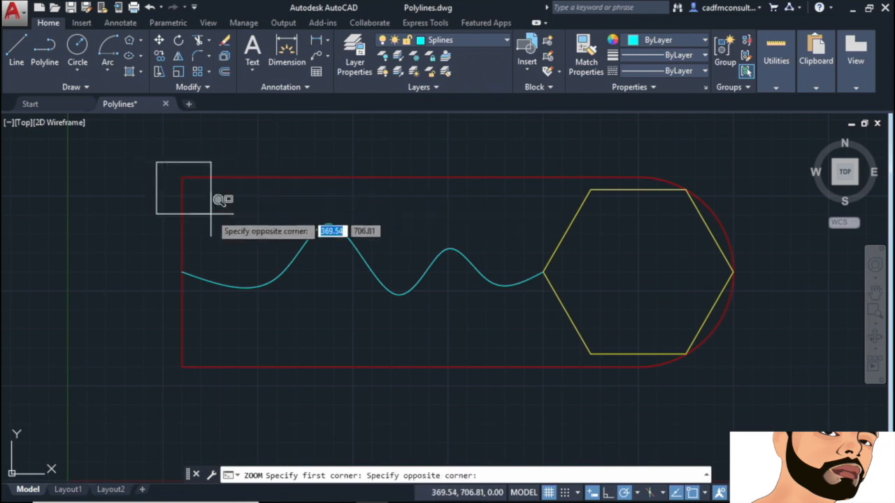
pyautogui.click(443, 320)
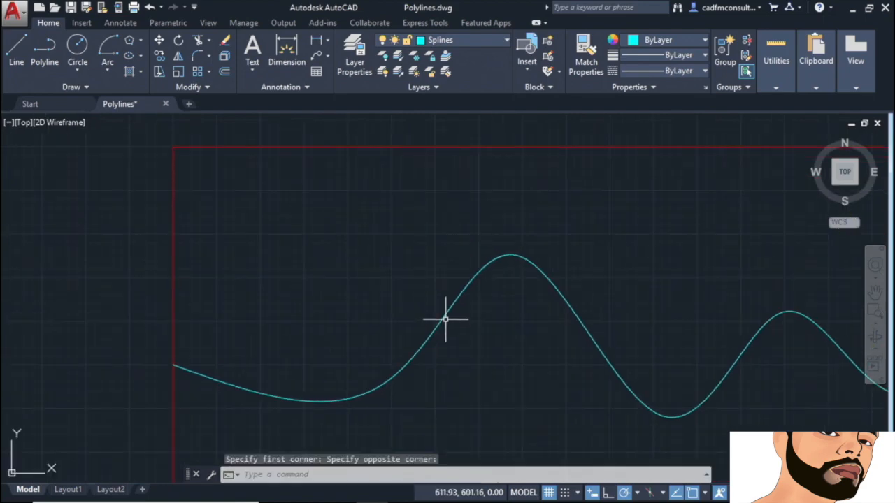
pyautogui.click(876, 325)
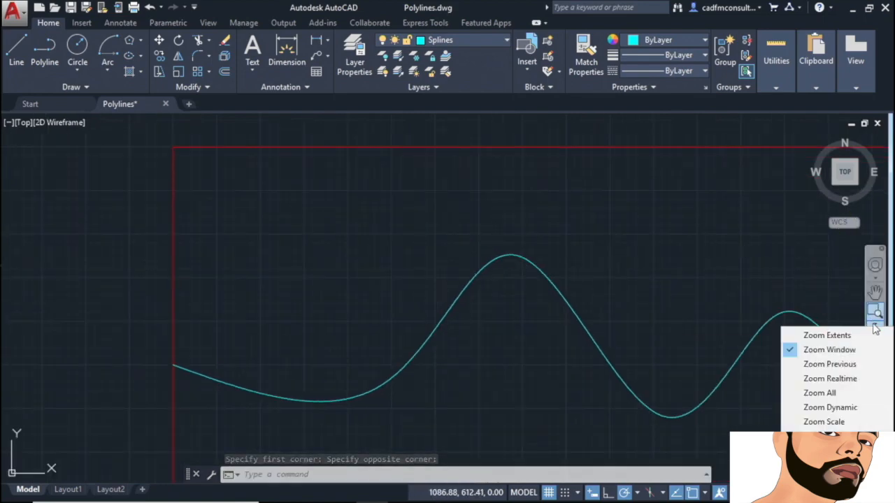
pyautogui.click(825, 369)
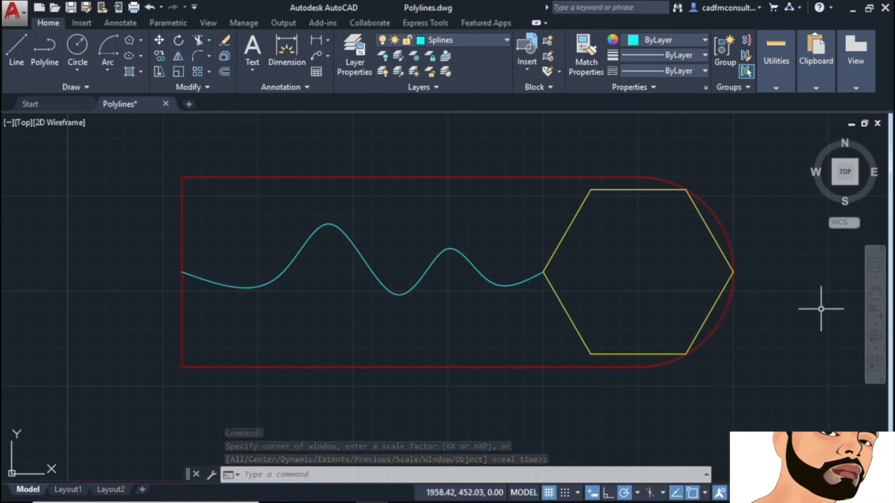
# Step: Zoom in on the spline and hexagon, then zoom out to show the whole outline
pyautogui.click(877, 326)
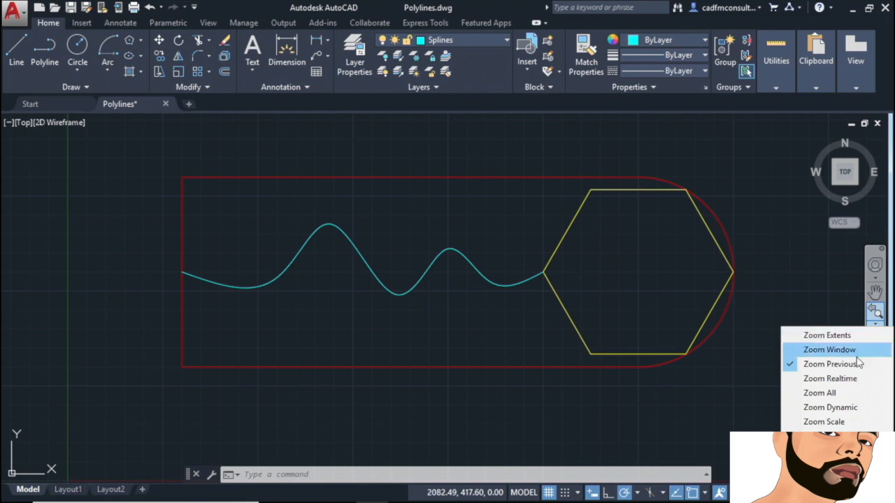
pyautogui.click(832, 463)
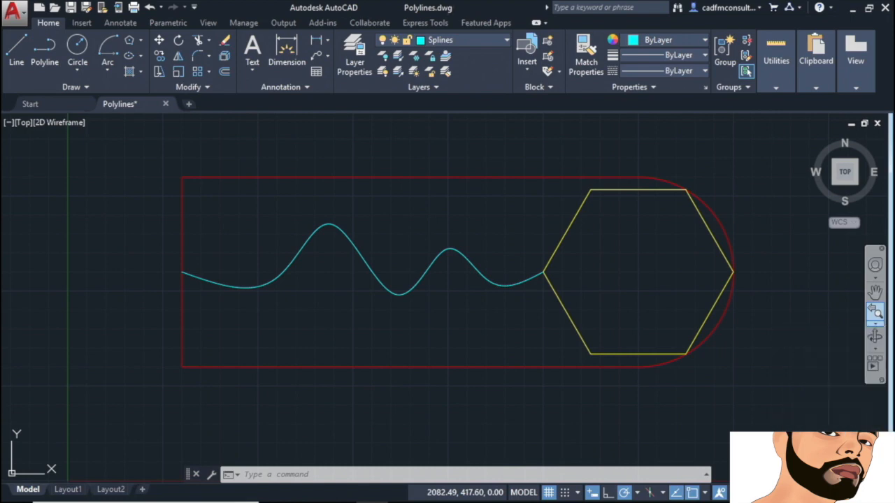
pyautogui.click(877, 325)
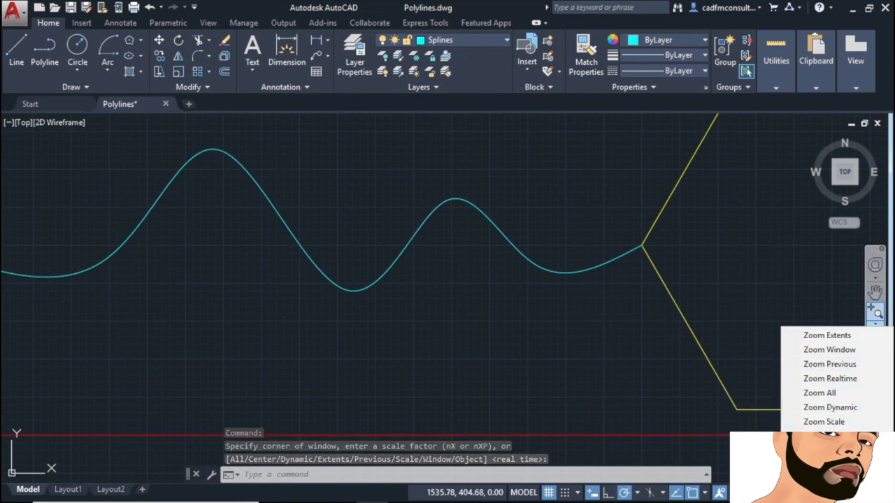
pyautogui.click(826, 480)
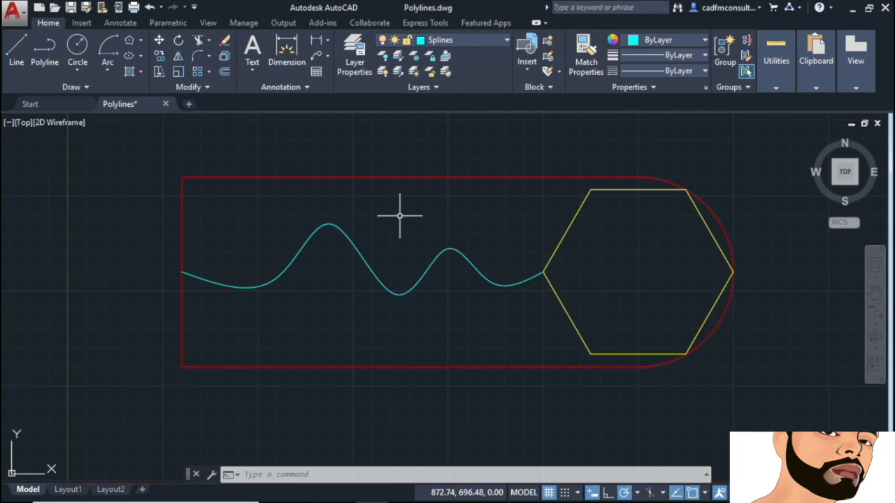
pyautogui.write('NAVBAR')
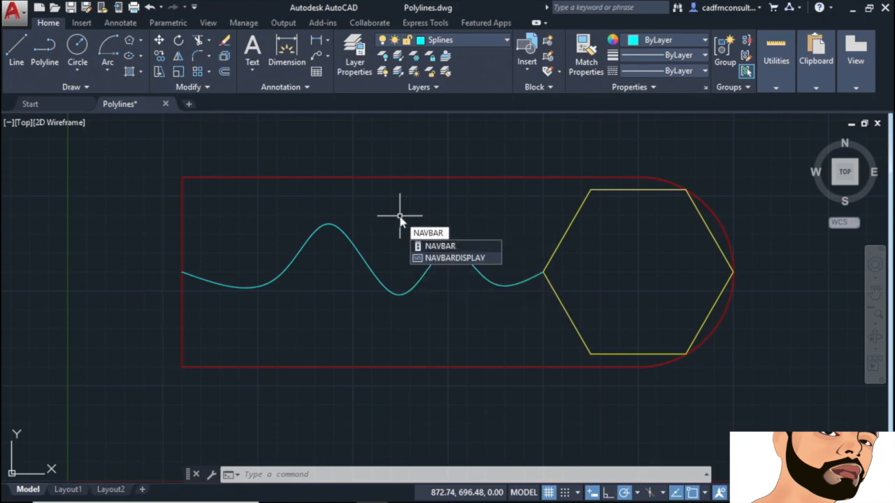
pyautogui.click(458, 258)
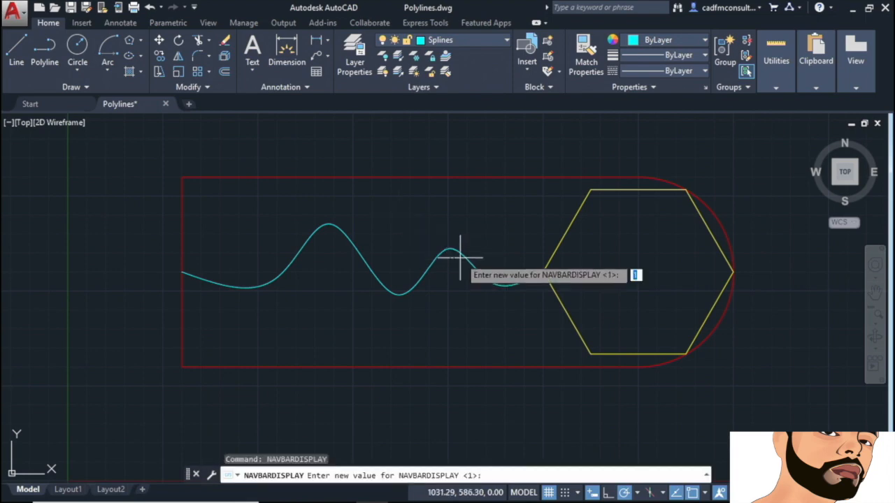
pyautogui.write('0')
pyautogui.press('Return')
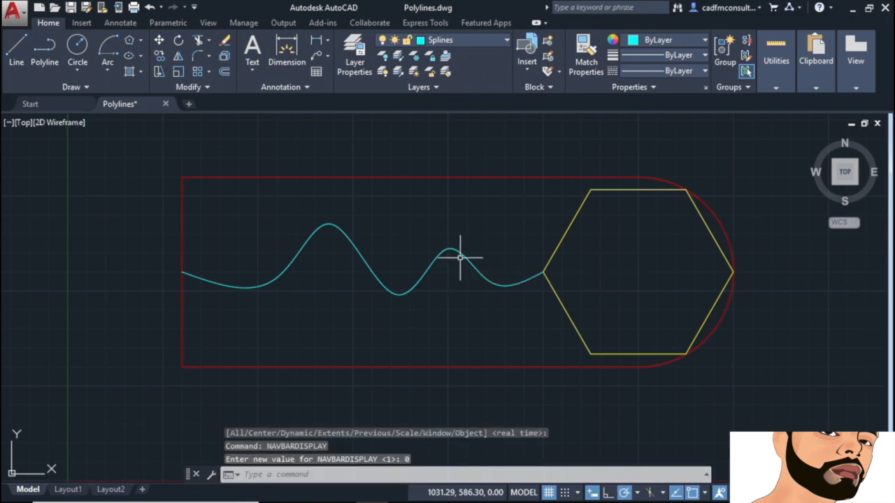
pyautogui.rightClick(396, 203)
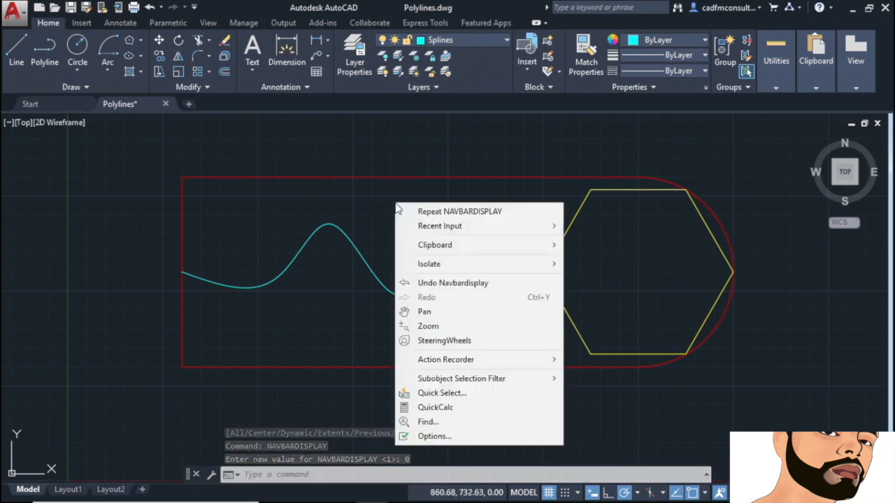
pyautogui.click(460, 212)
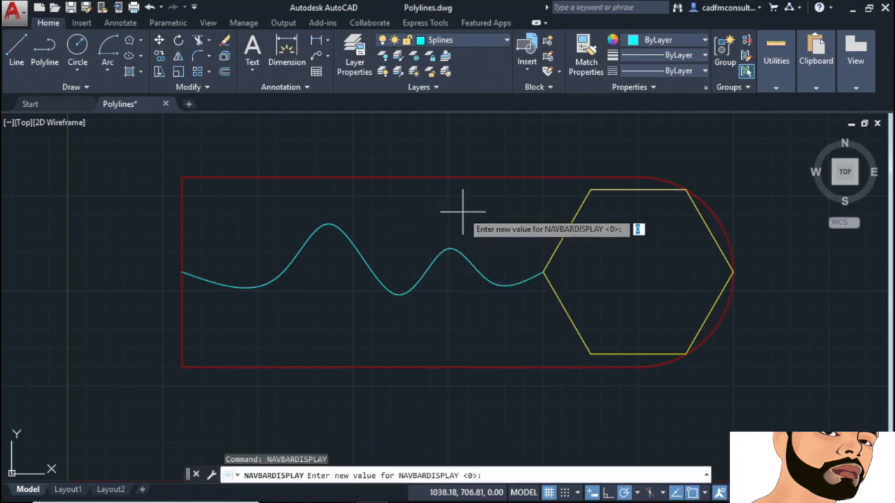
pyautogui.write('1')
pyautogui.press('Return')
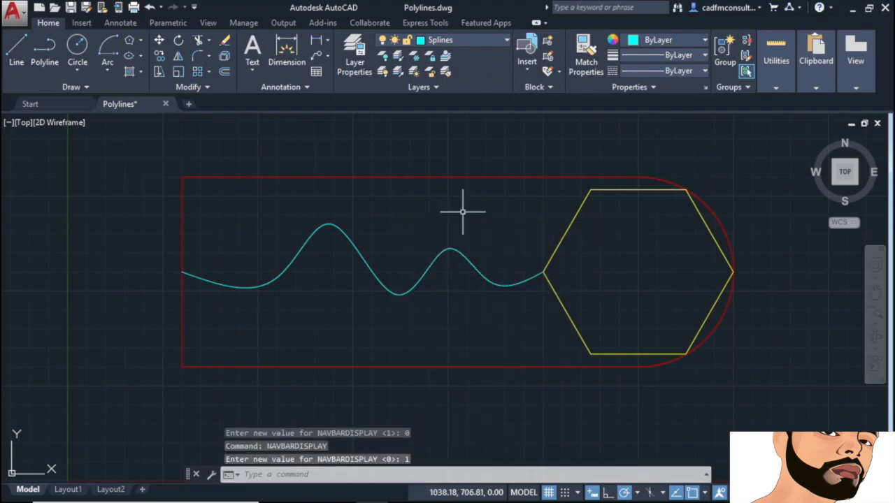